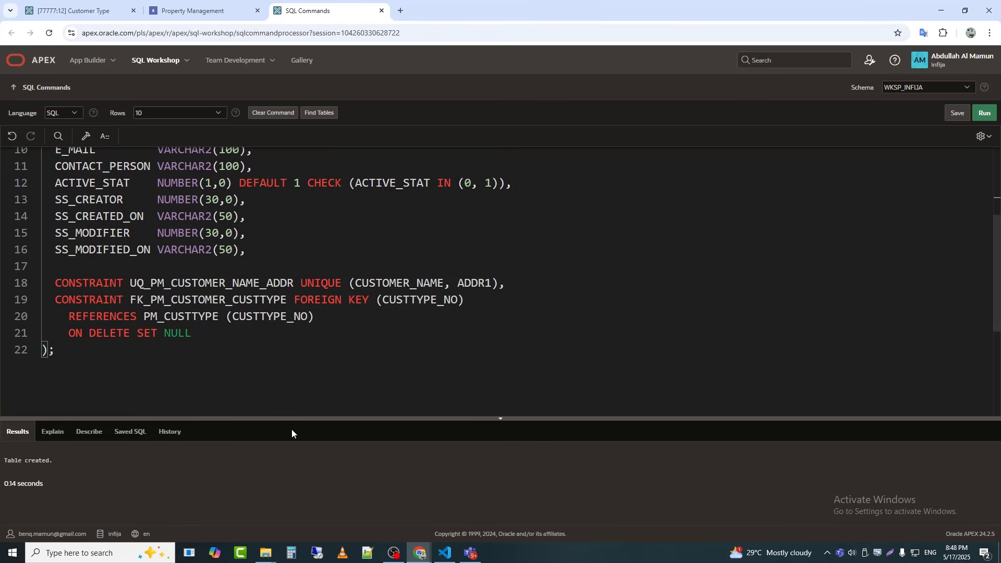
Step: Review the PM_CUSTOMER table script, switch to the running Property Management app, and open its Home page in Page Designer
scroll(305, 339, up, 3)
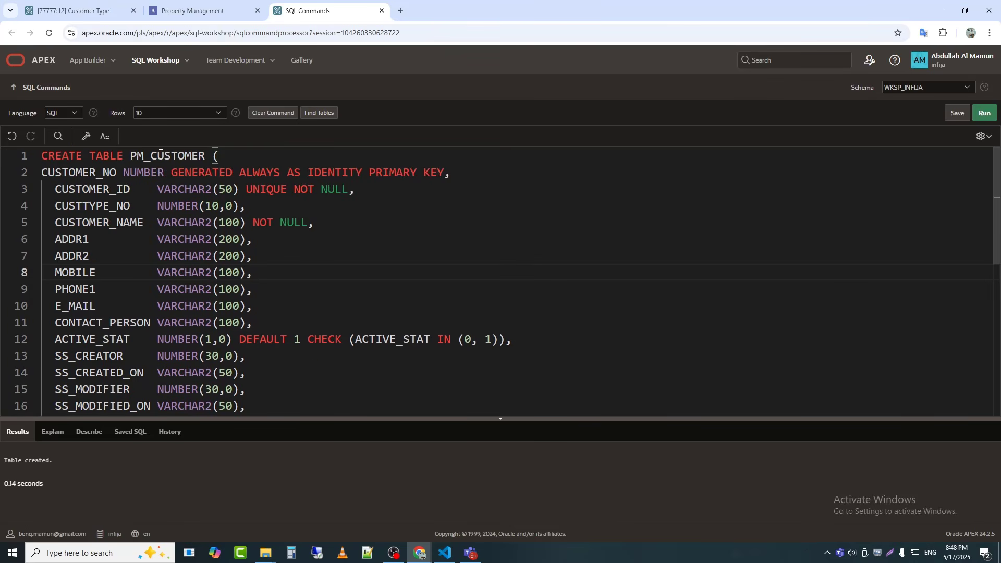
click(226, 4)
mouse_move(469, 528)
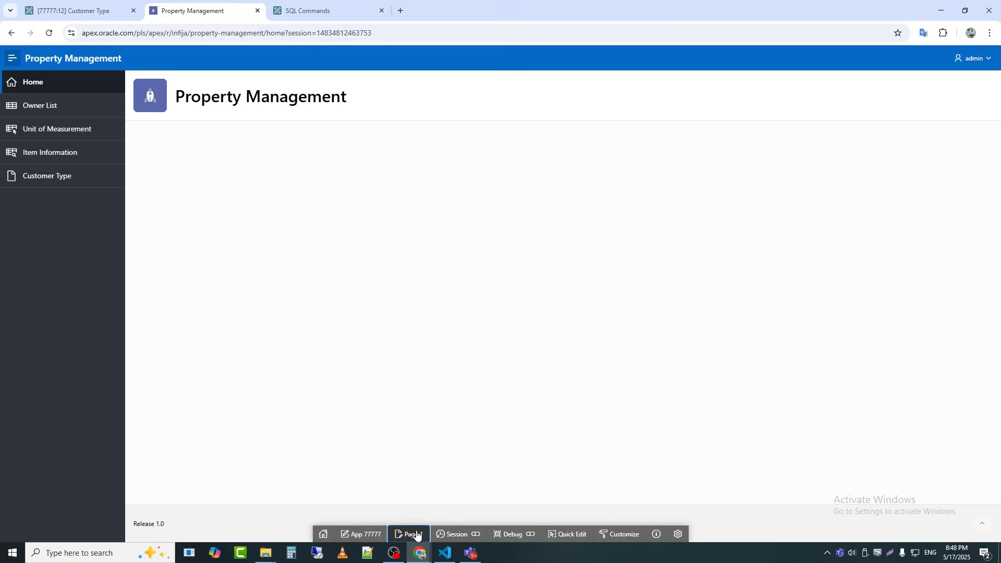
click(409, 534)
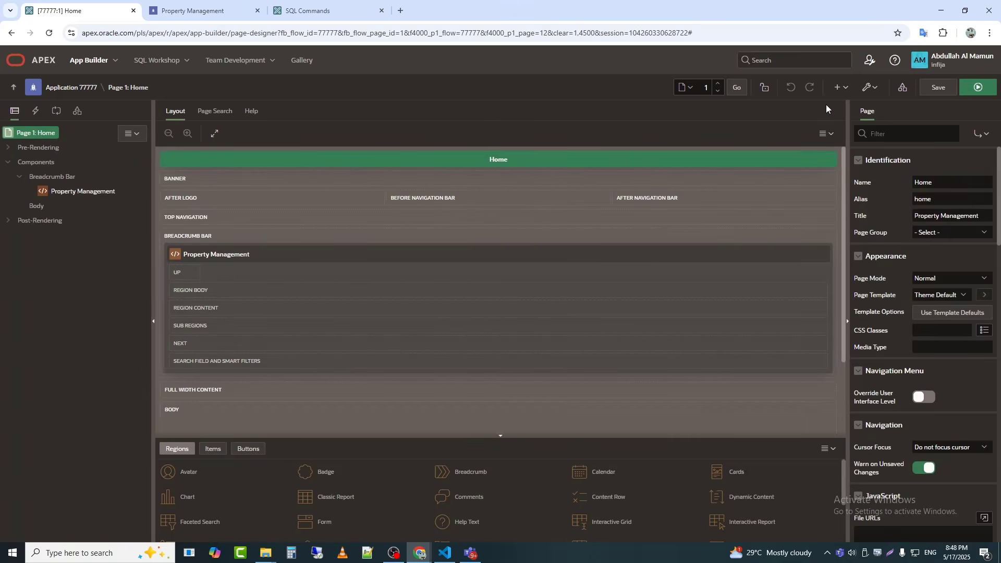
Step: Create a new blank page 14 named Customer Information with the default Normal page mode and navigation settings
click(838, 88)
click(842, 105)
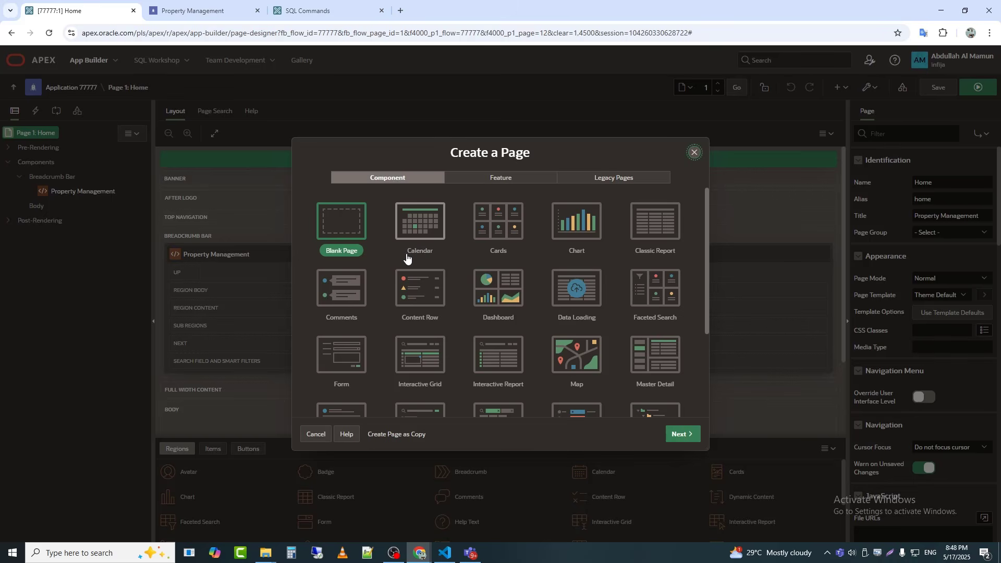
click(342, 224)
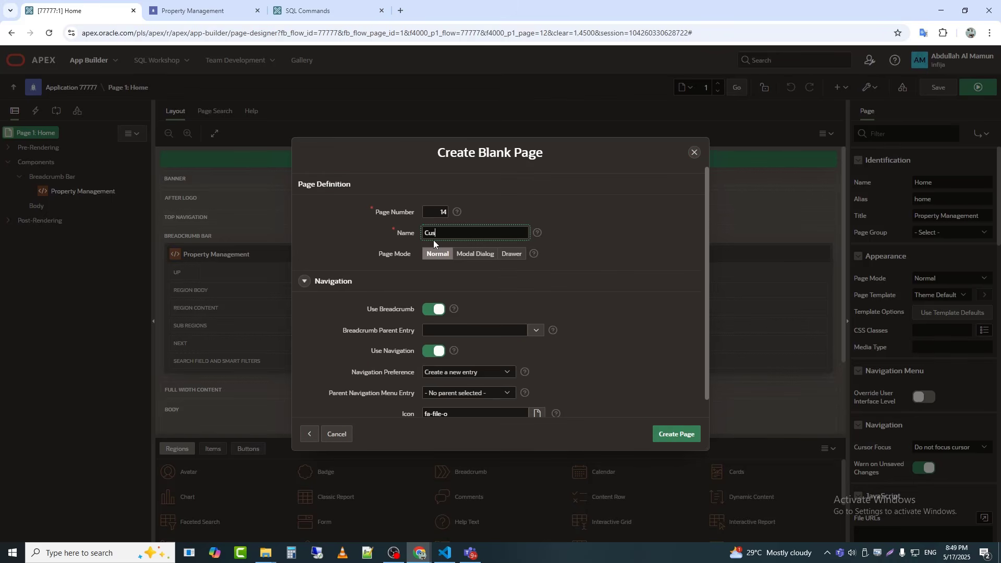
text(Customer Information)
click(677, 436)
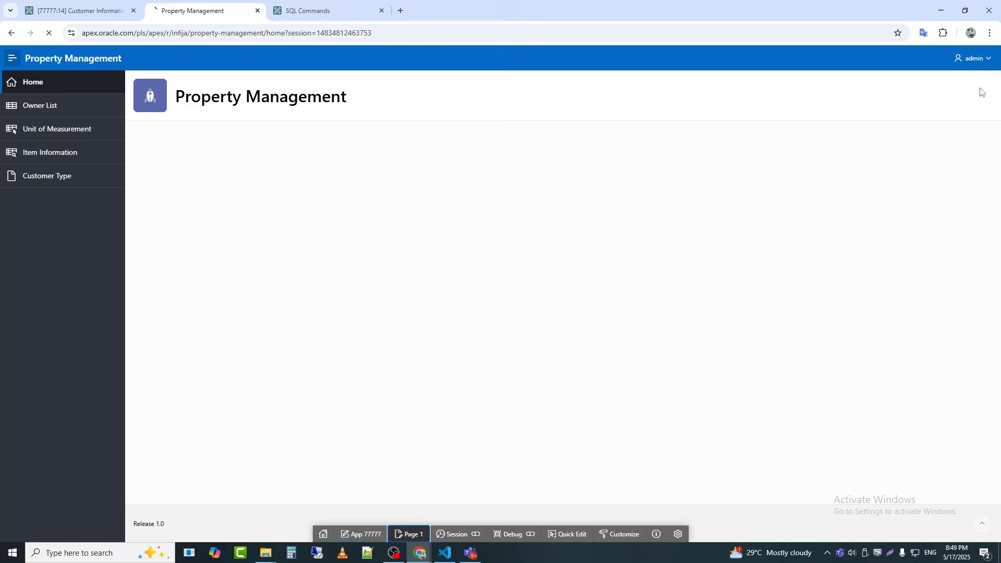
Step: Run the Customer Information page and go back to its Breadcrumb region in Page Designer
click(976, 88)
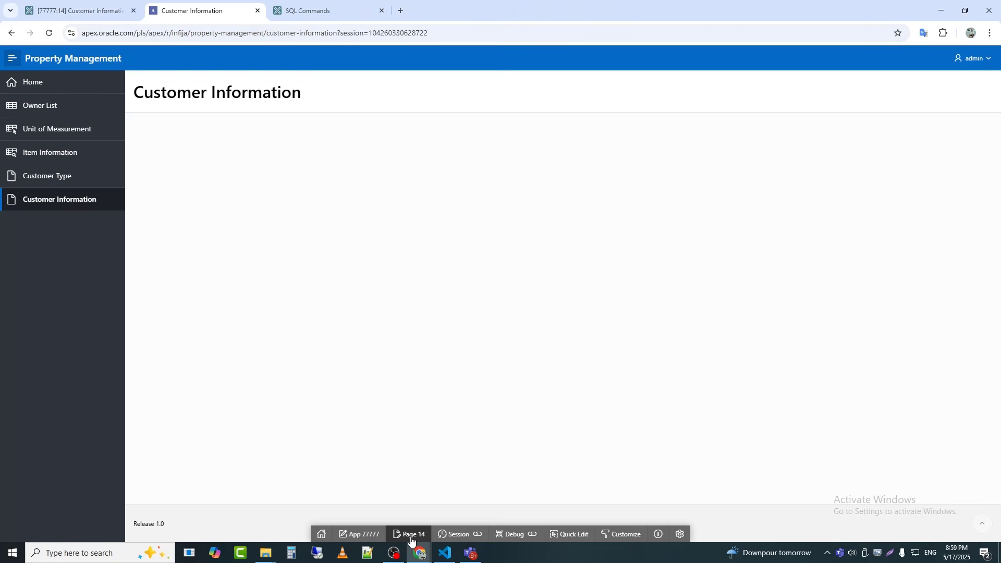
click(411, 535)
click(958, 217)
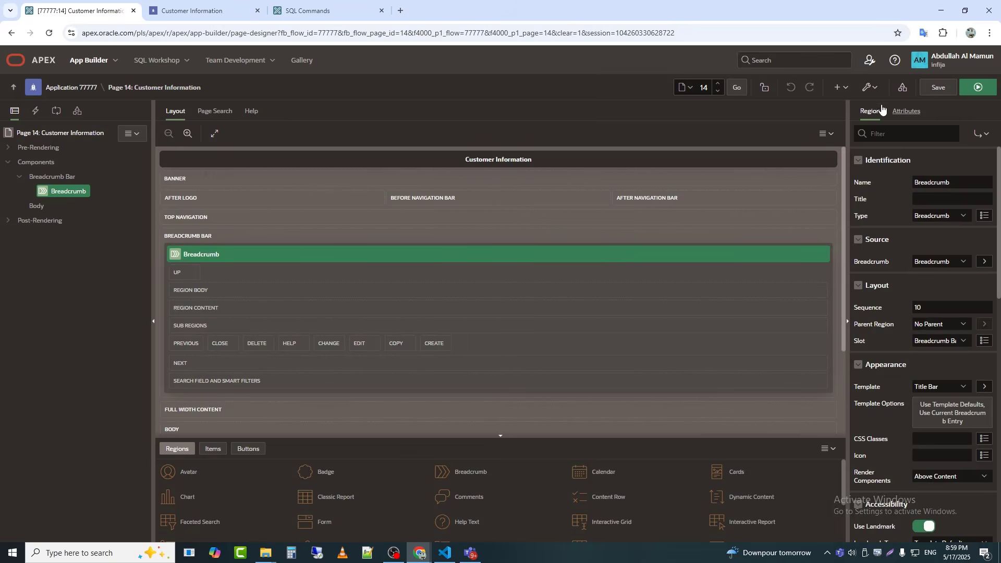
Step: Start a new form page 17 named New Customer and set its page mode to Drawer
click(838, 88)
click(855, 111)
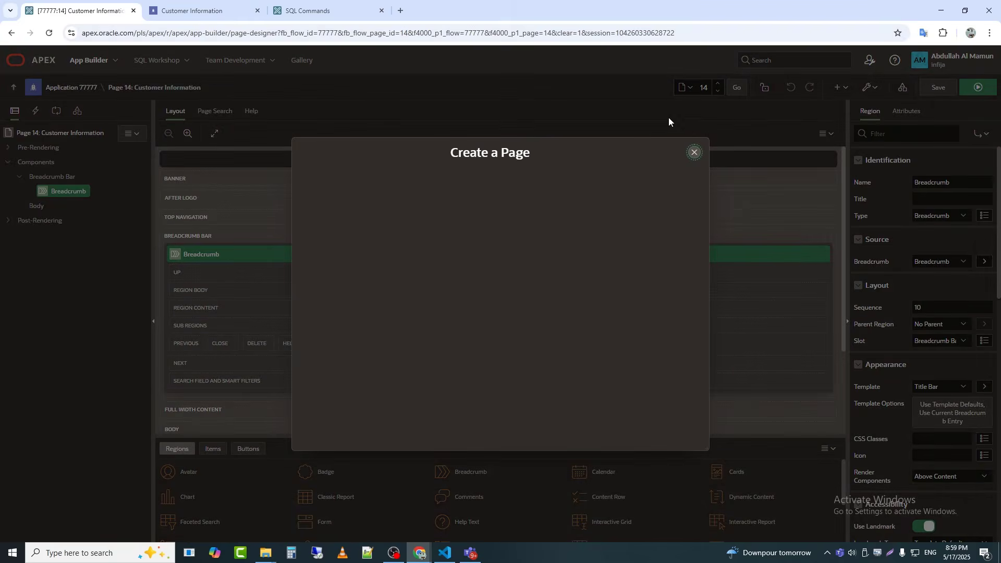
click(341, 355)
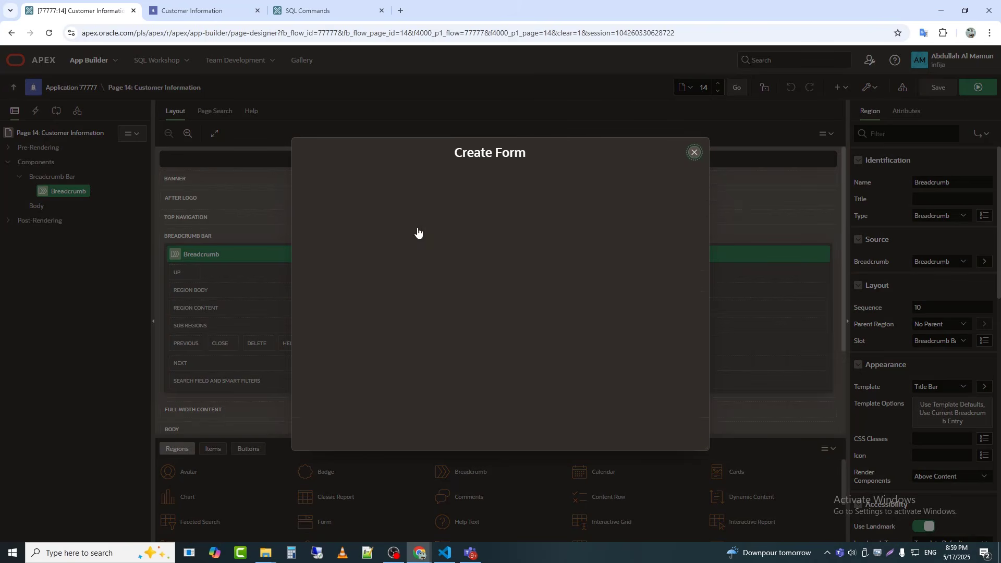
key(ctrl+a)
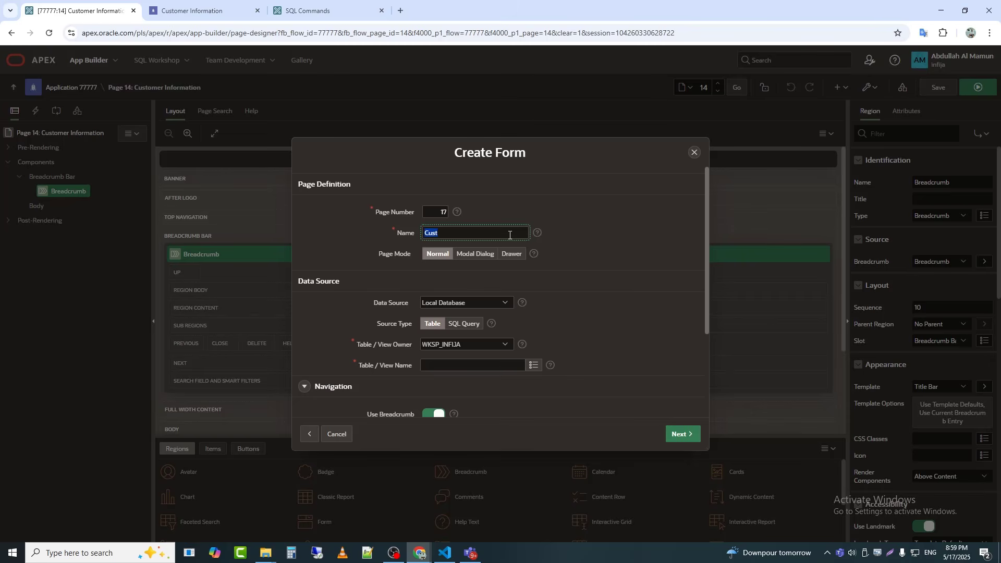
text(New Customer)
click(511, 254)
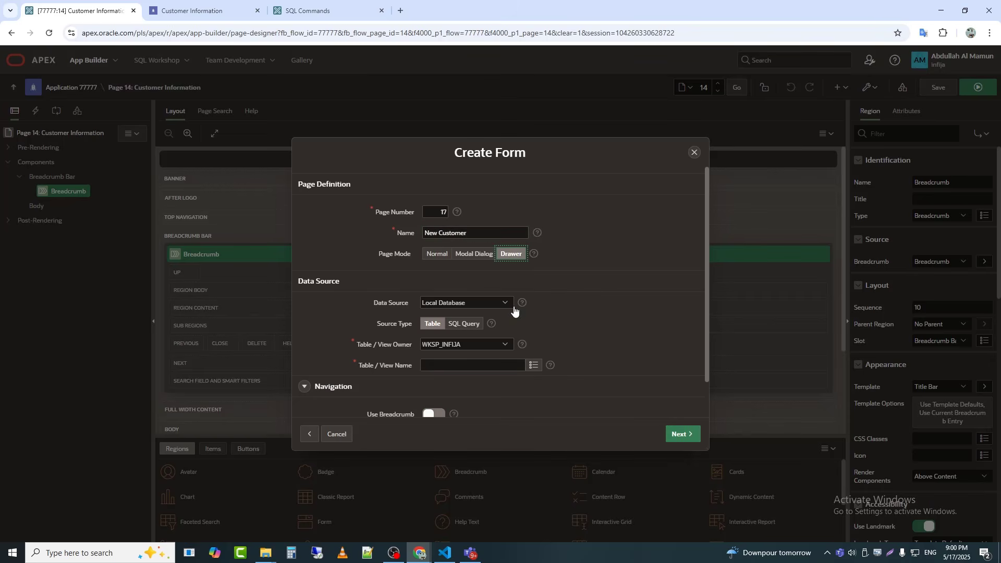
Step: Base the form on the PM_CUSTOMER table, keep CUSTOMER_NO as the primary key, and create the page
scroll(503, 287, down, 1)
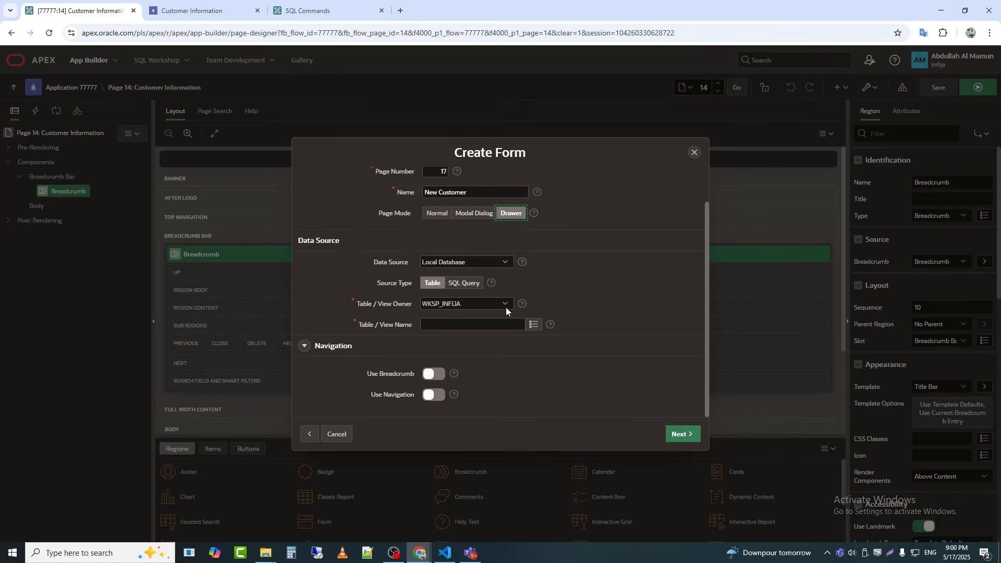
click(533, 325)
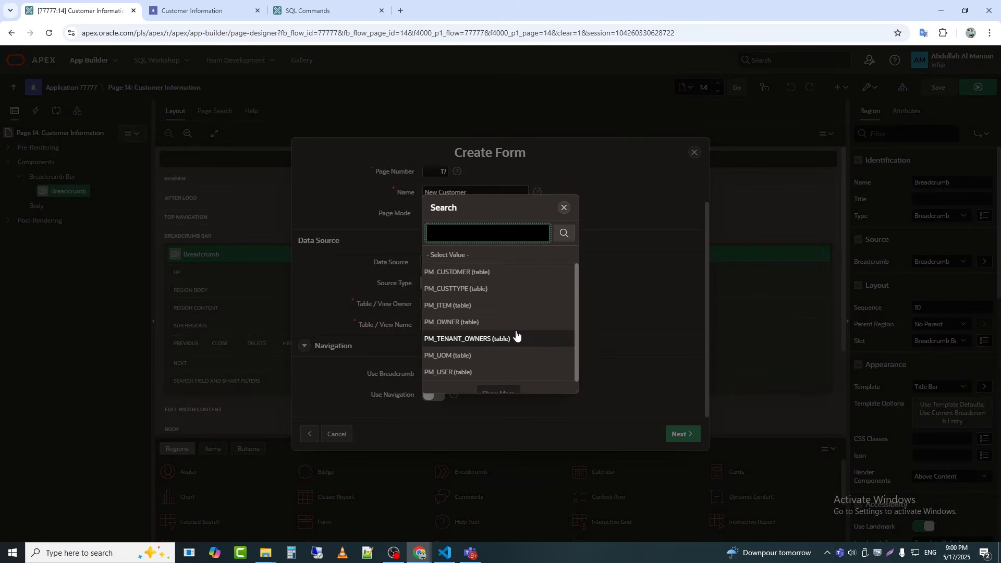
click(509, 271)
click(685, 434)
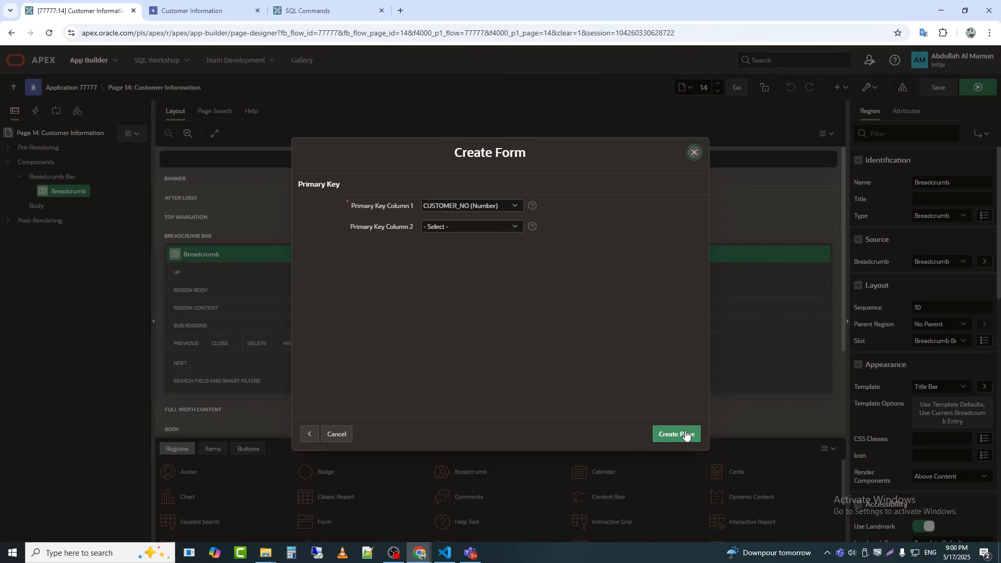
click(687, 436)
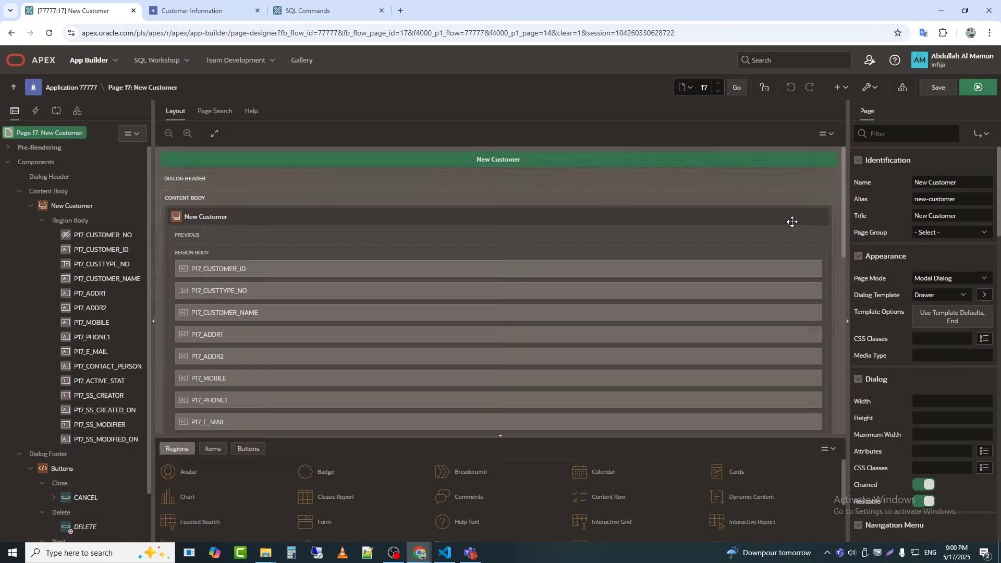
Step: Add a button labelled New Customer to the Breadcrumb region of the Customer Information page
click(221, 12)
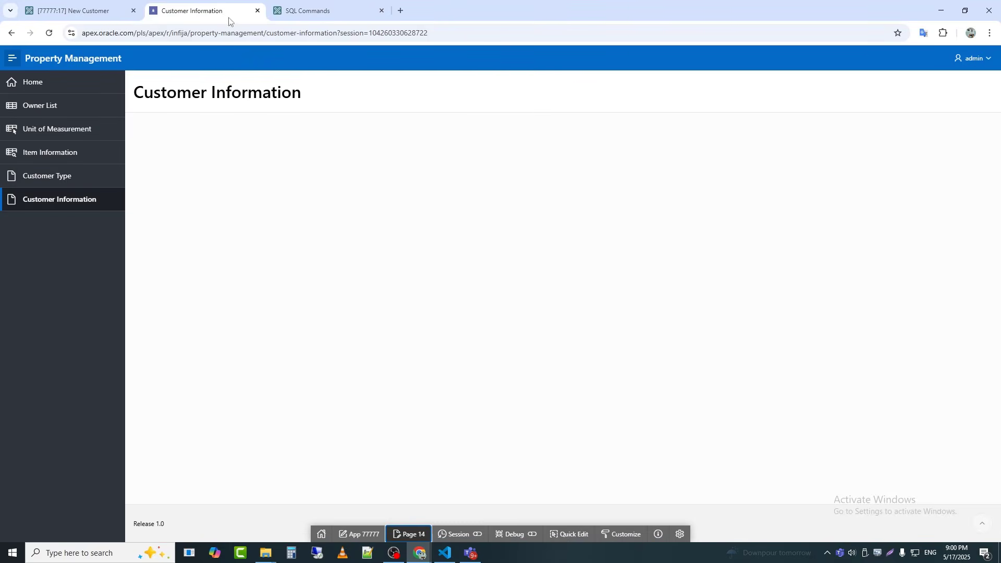
click(567, 541)
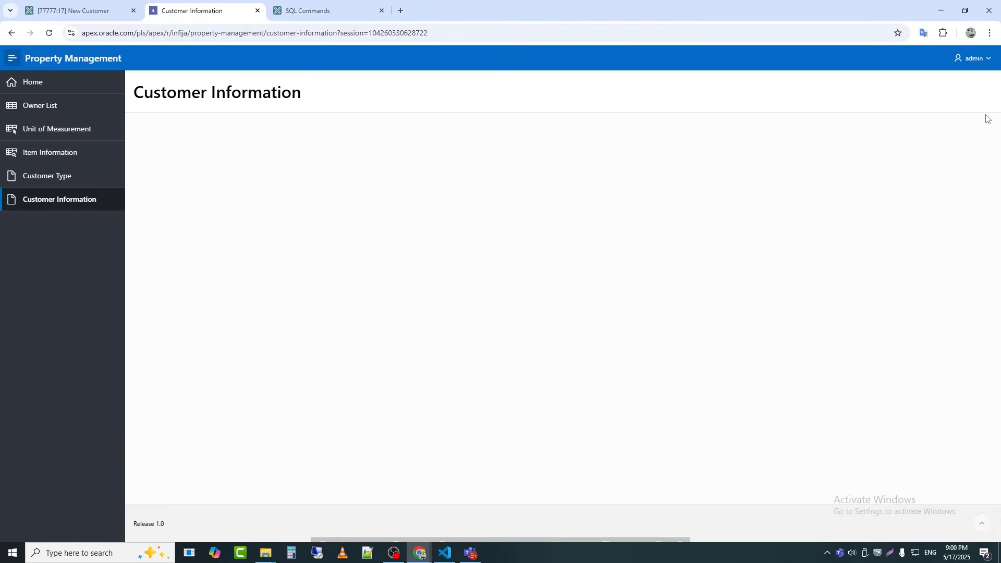
click(803, 152)
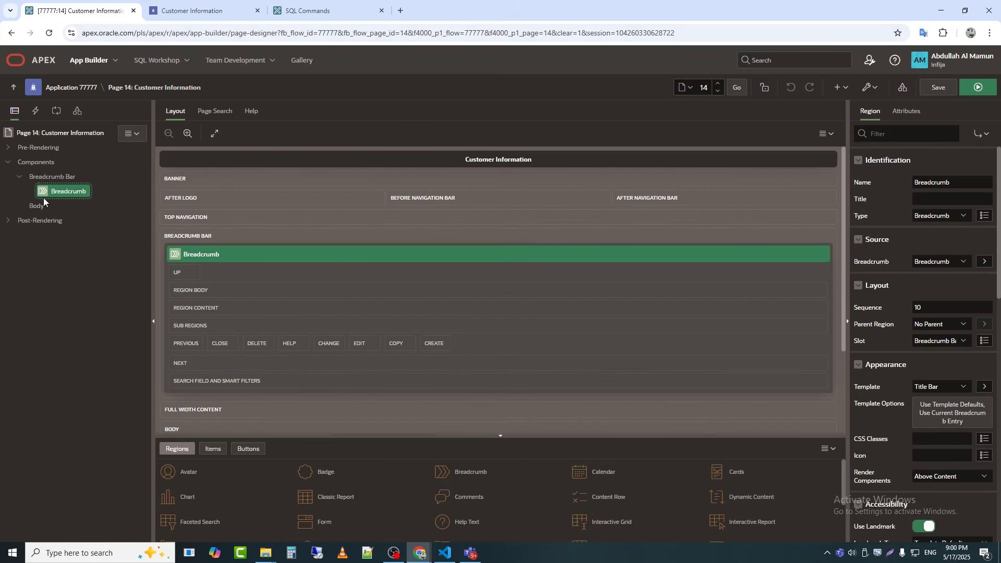
right_click(46, 192)
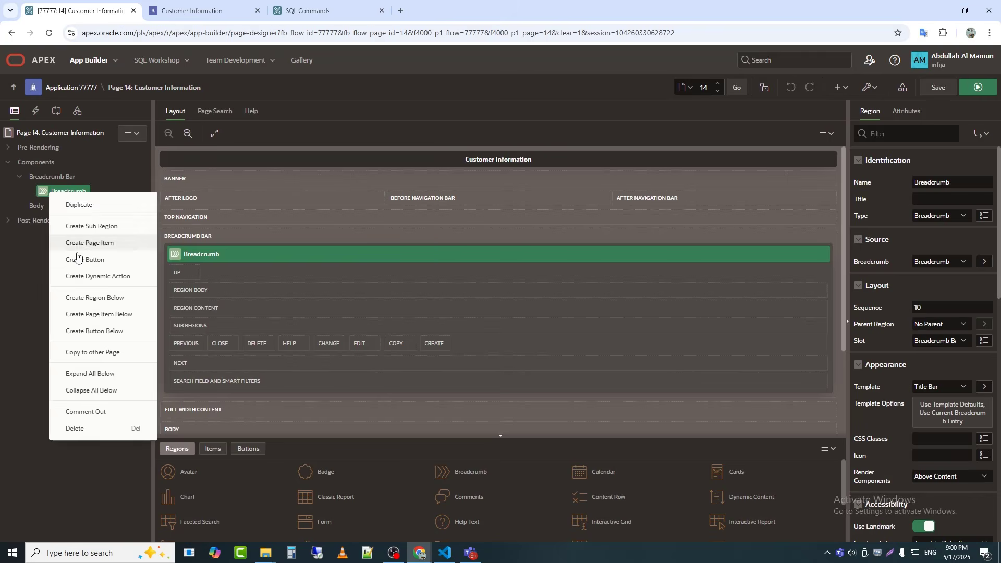
click(78, 258)
click(946, 199)
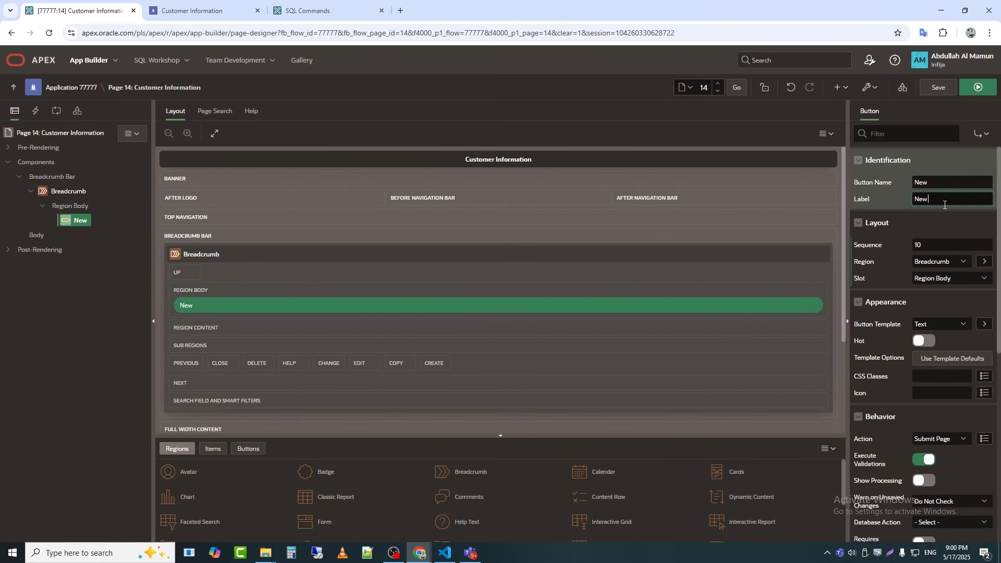
text(Customer)
key(Tab)
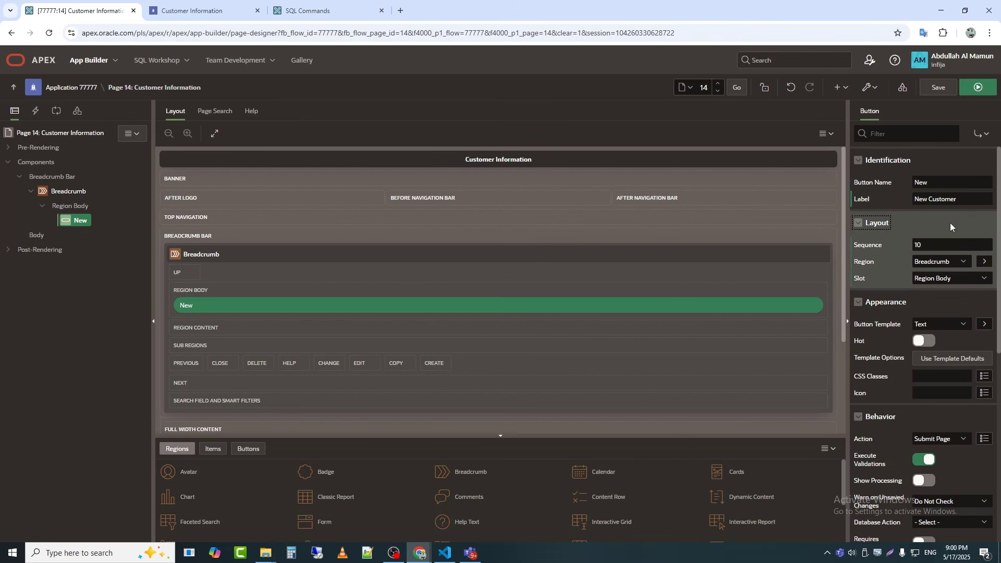
Step: Set the button's template to Text with Icon and give it the fa-plus-circle-o icon
click(941, 324)
click(936, 361)
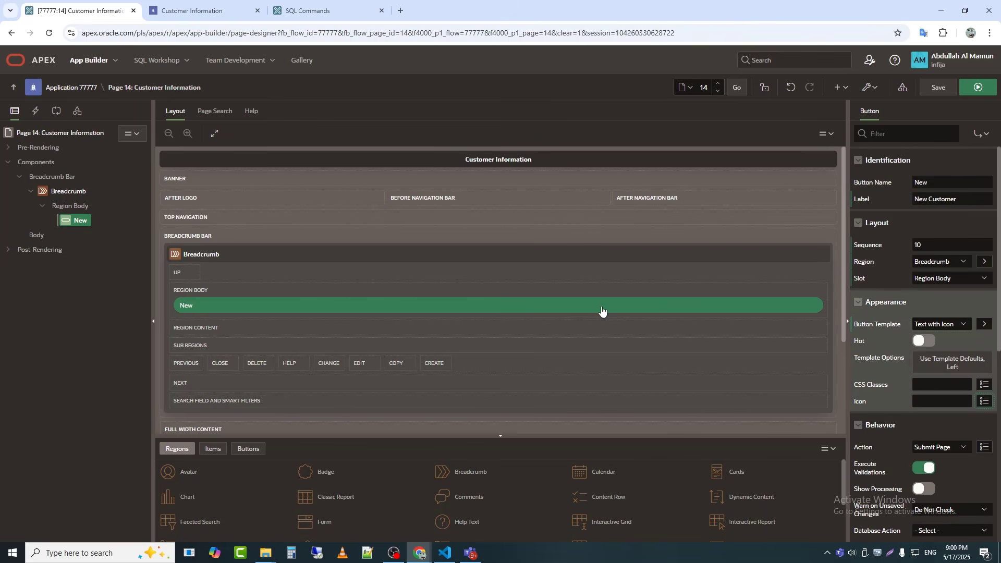
key(Return)
click(420, 203)
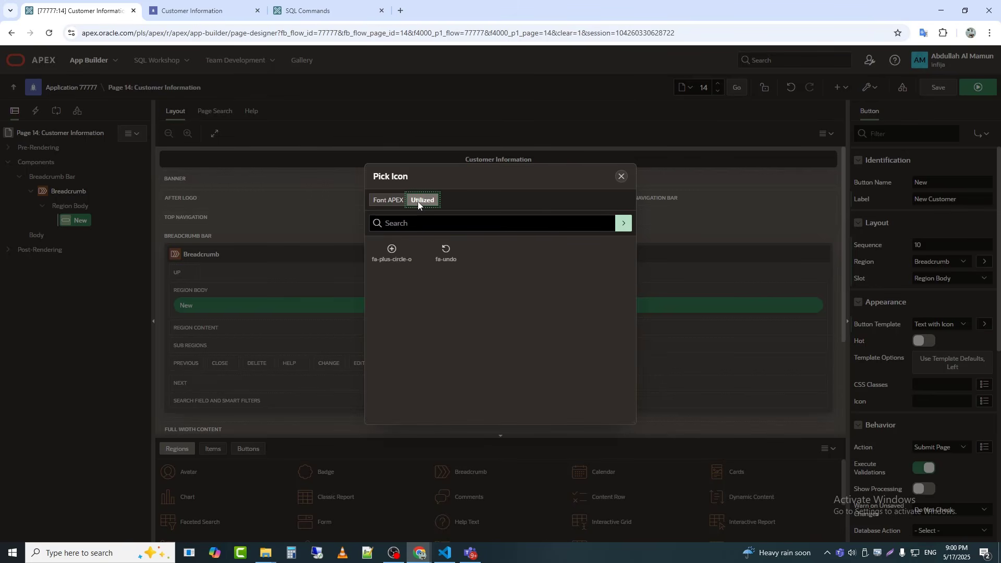
click(392, 253)
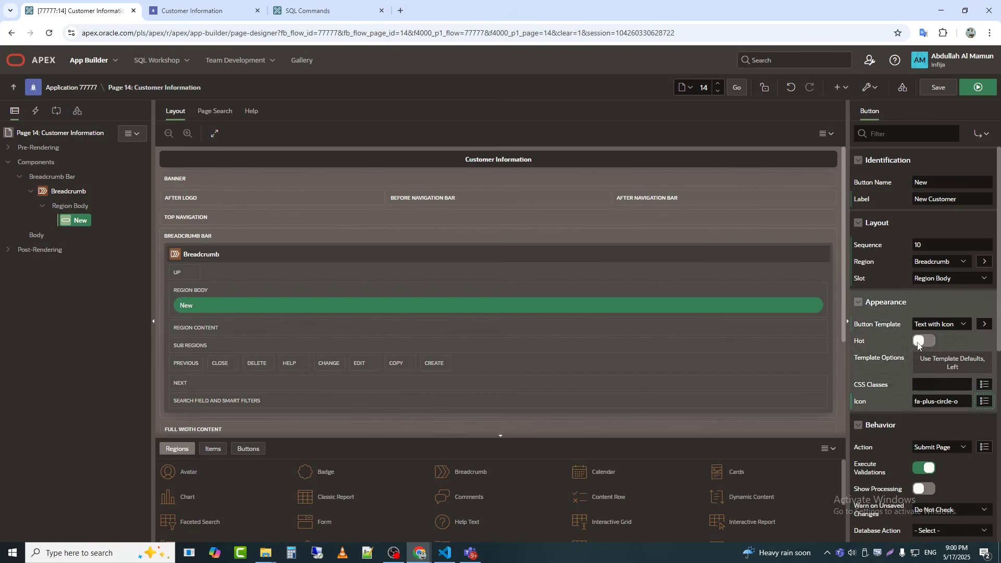
Step: Place the New Customer button in the Edit slot of the Breadcrumb region and save the page
click(949, 277)
key(e)
key(Return)
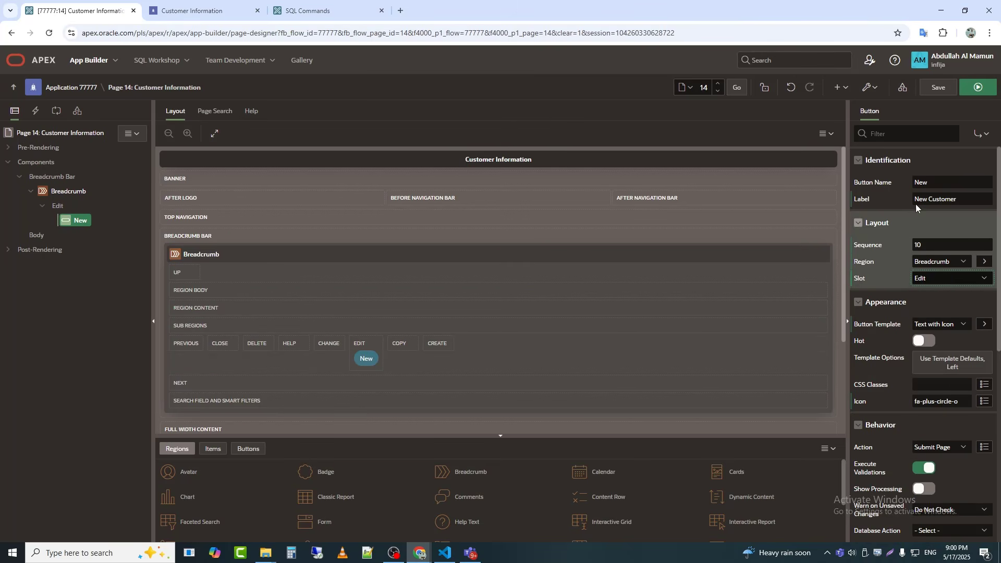
click(977, 89)
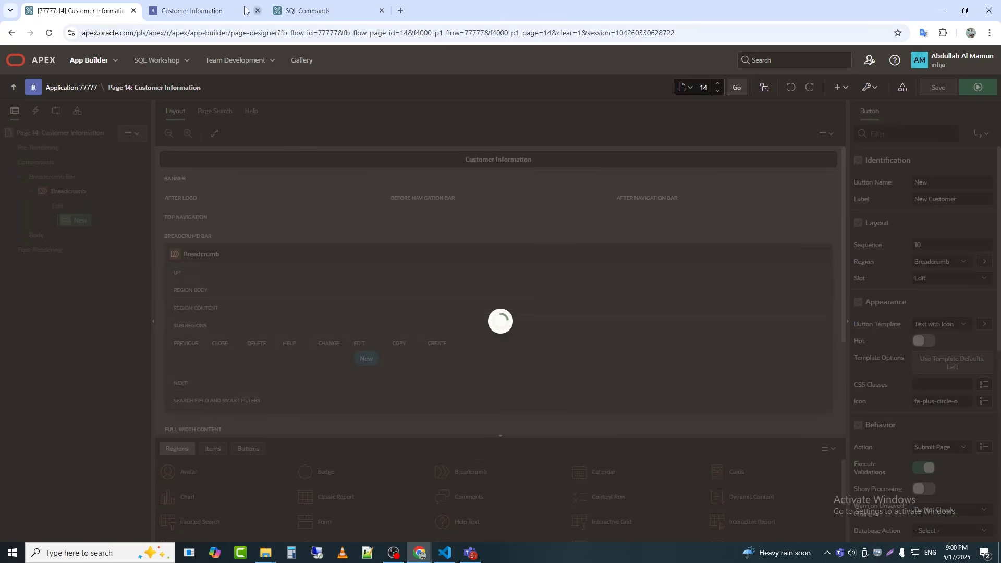
Step: Test the New Customer button on the running Customer Information page and return to Page Designer
click(240, 11)
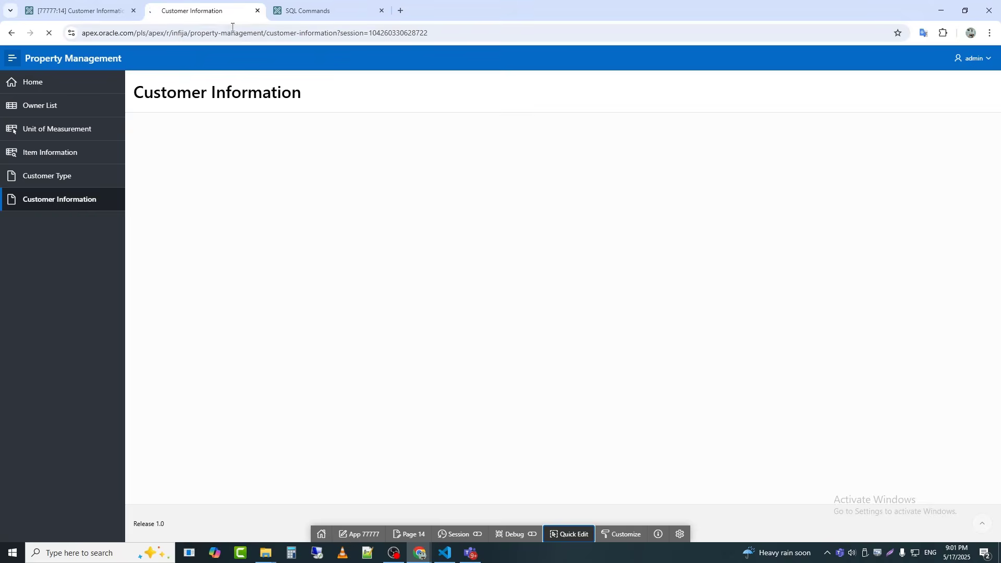
click(971, 97)
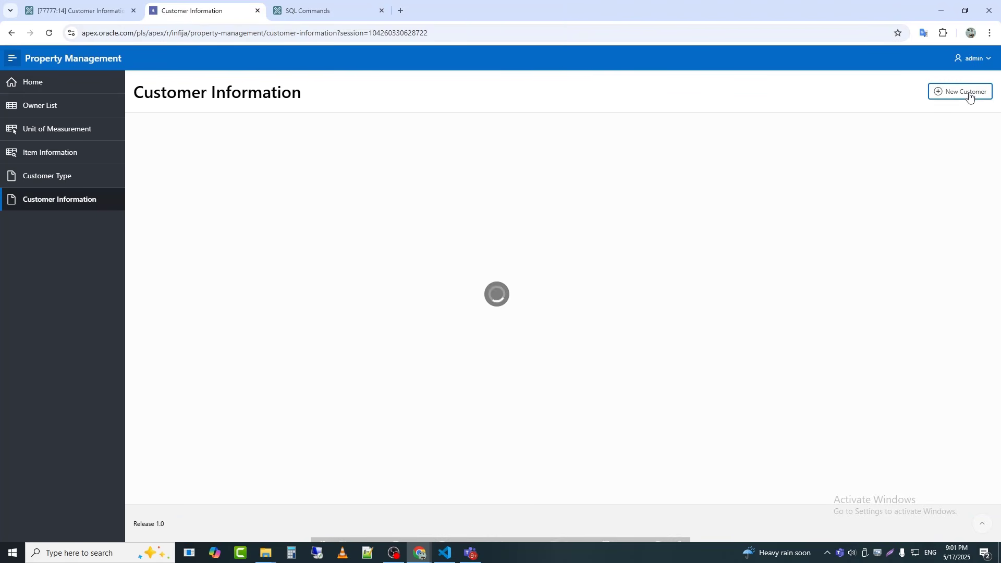
click(73, 11)
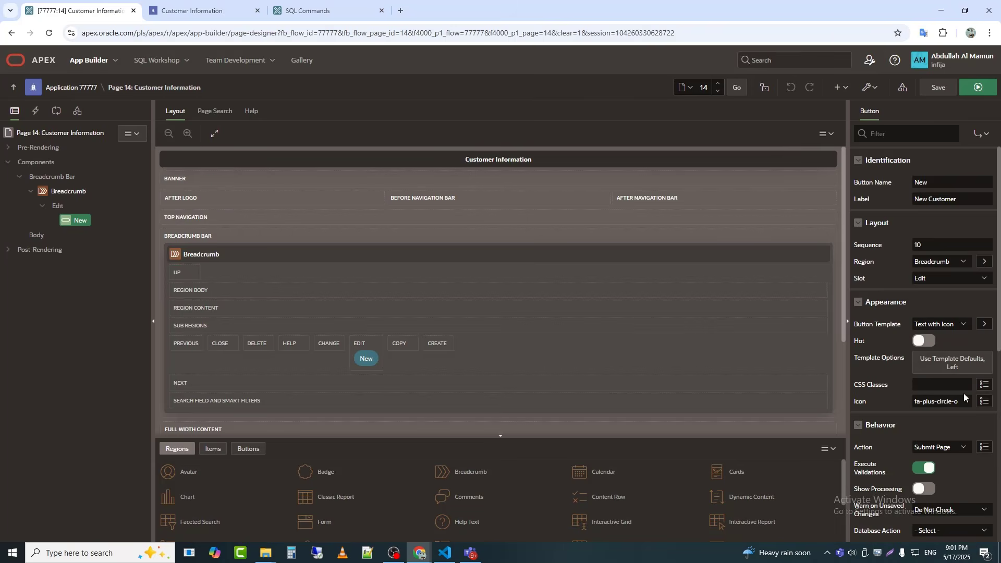
Step: Make the New Customer button redirect to page 17 in this application and save the page
scroll(963, 393, down, 4)
click(944, 244)
click(953, 262)
click(953, 257)
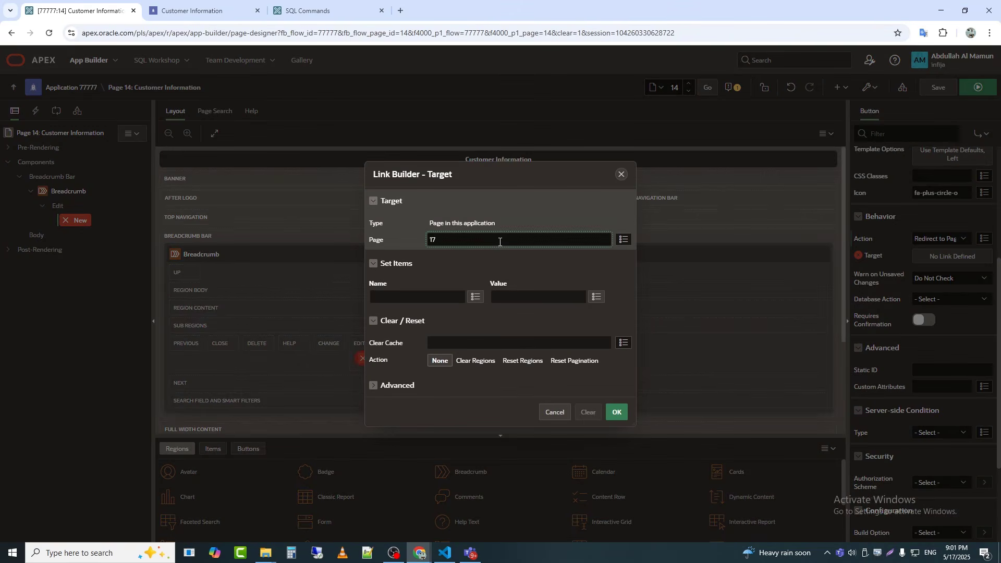
click(616, 412)
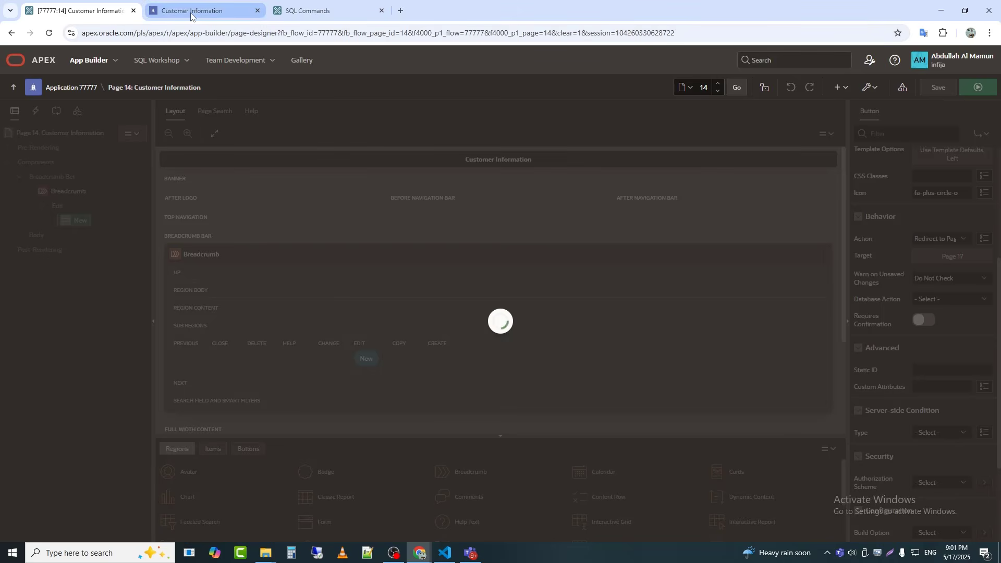
Step: Open the New Customer drawer from the running Customer Information page and quick-edit its Addr1 field
click(192, 12)
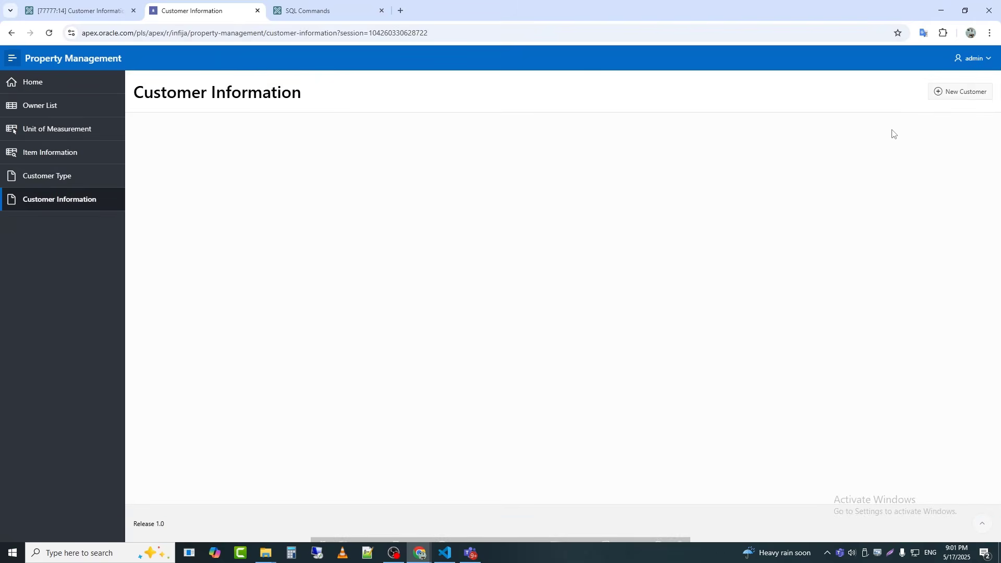
click(961, 92)
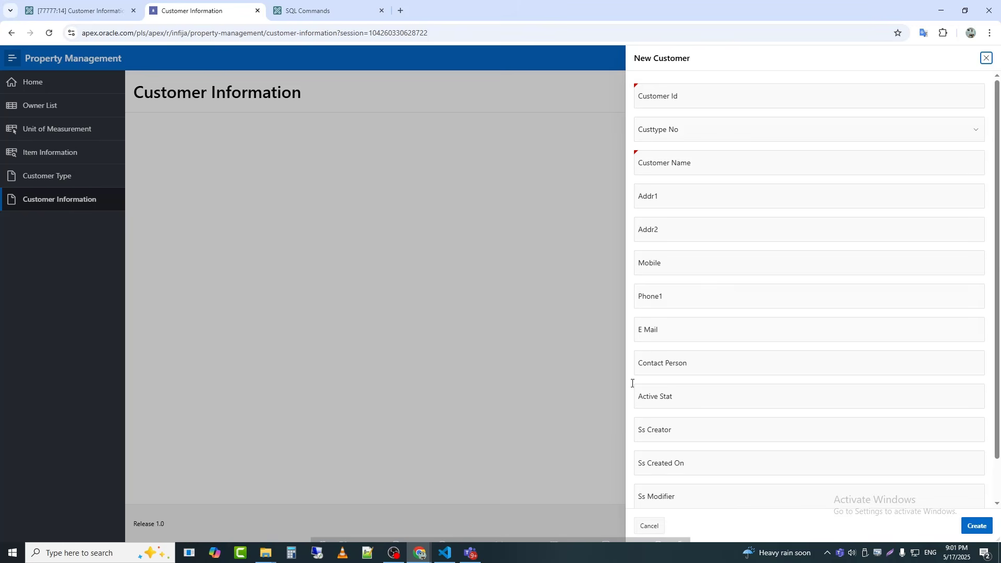
click(568, 535)
click(688, 200)
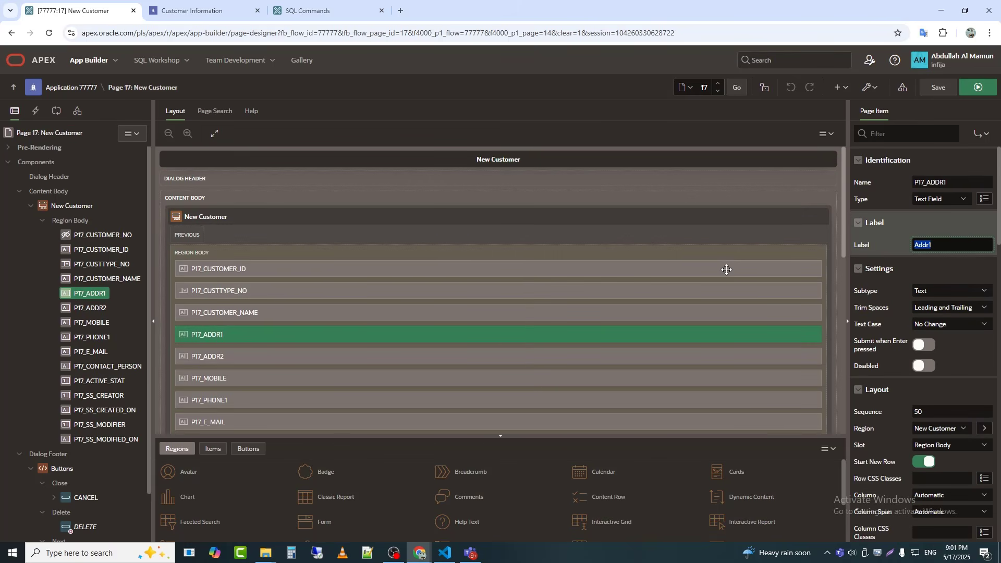
Step: Label the P17_ADDR1, P17_ADDR2 and P17_PHONE1 items Present Address, Permanent Address and Phone
text(Present)
click(88, 309)
text(P)
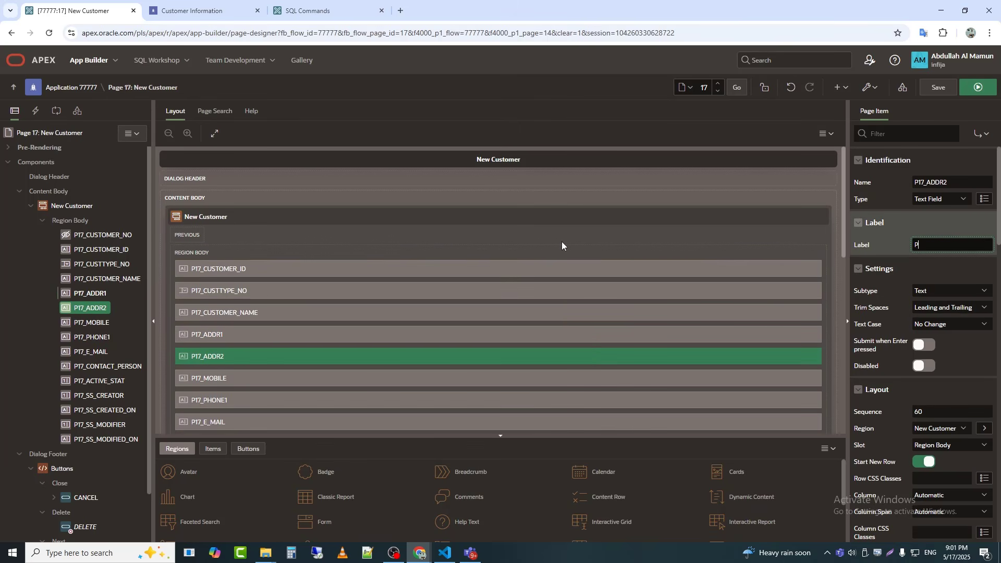
text(ermanent Address)
click(91, 337)
click(969, 245)
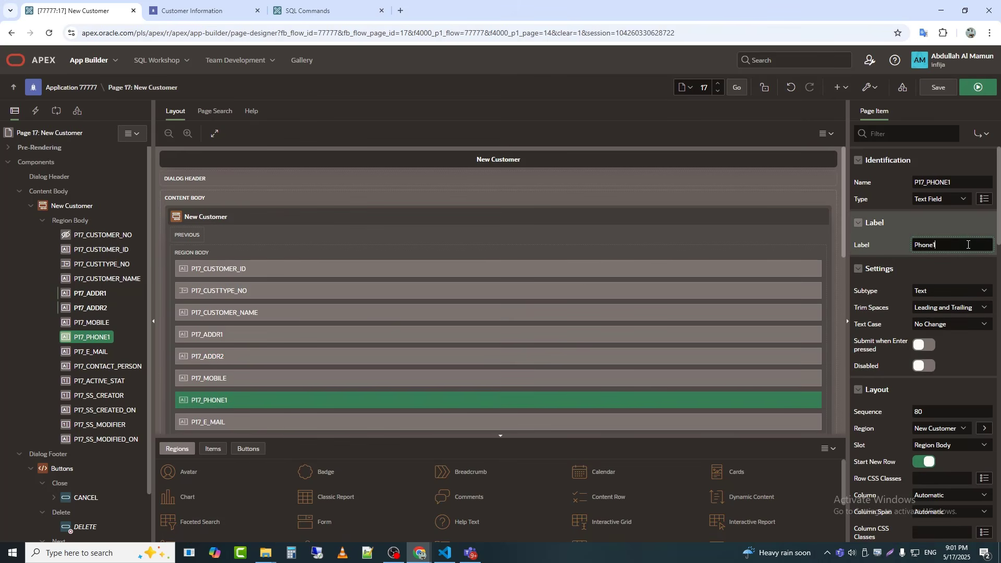
Step: Change P17_ACTIVE_STAT to a Radio Group labelled Status with 2 columns
click(99, 381)
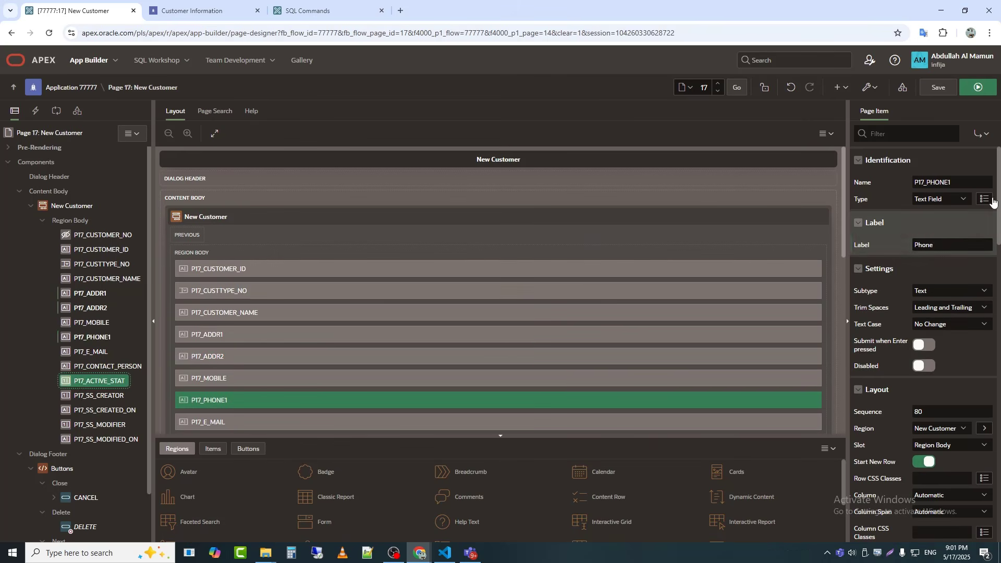
click(942, 199)
key(r)
key(Return)
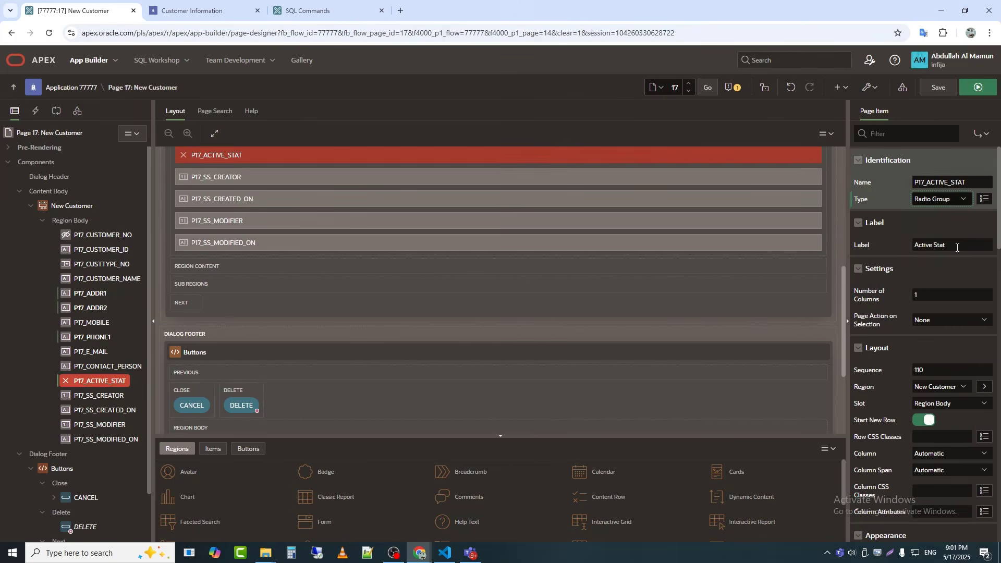
drag(958, 245, 791, 237)
text(Status)
key(Tab)
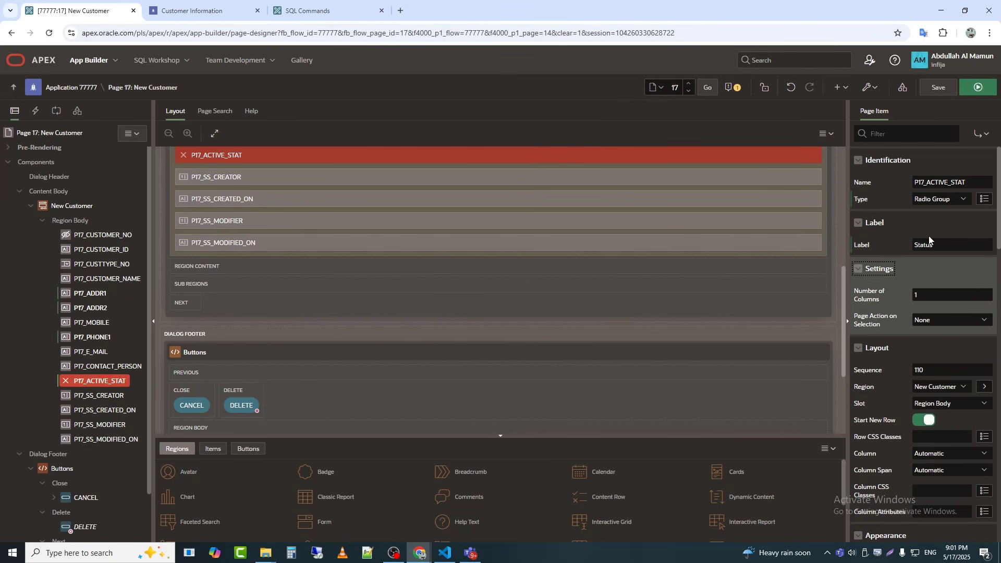
text(2)
key(Tab)
Step: Give P17_ACTIVE_STAT a static list of values with Active returning 1 and Deactive returning 0
scroll(940, 297, down, 5)
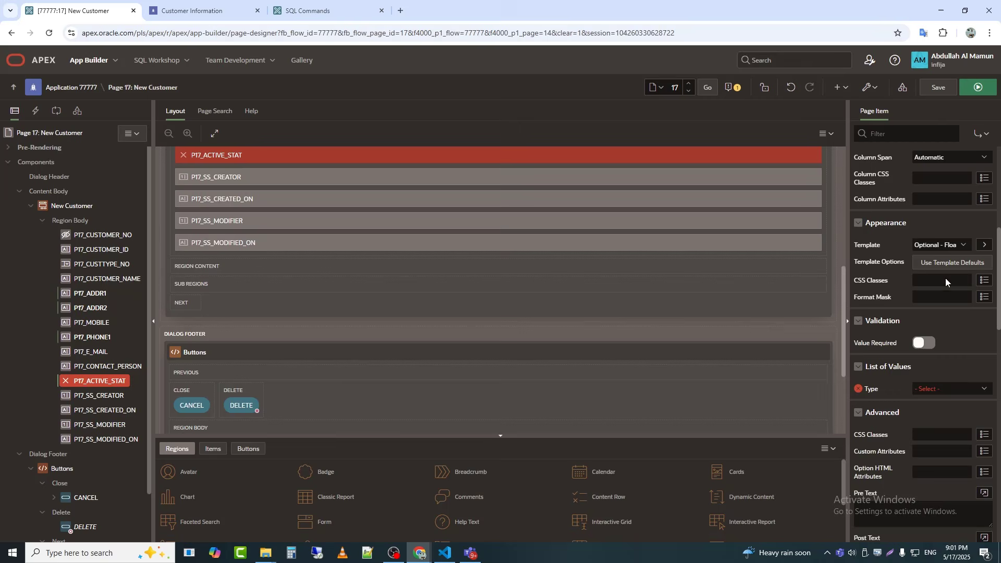
click(945, 386)
click(918, 427)
double_click(449, 283)
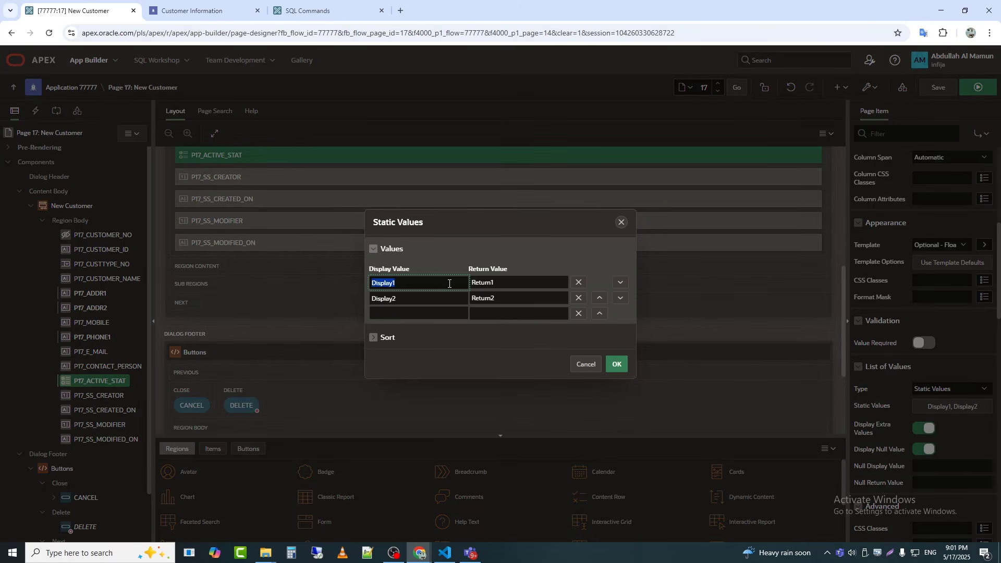
text(Active)
key(Tab)
text(1)
key(Tab)
key(Tab)
key(Tab)
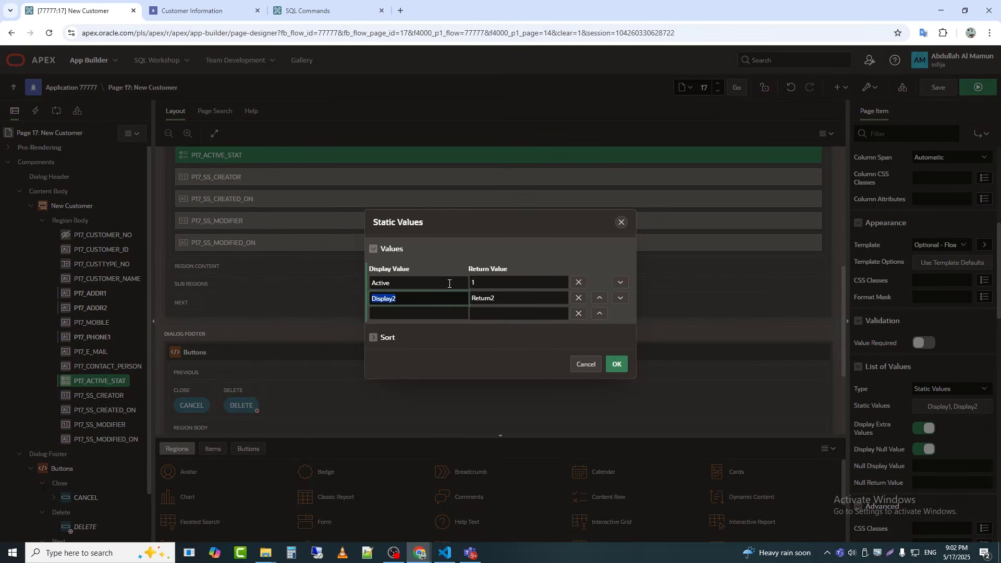
text(Deactive)
key(Tab)
text(0)
click(617, 365)
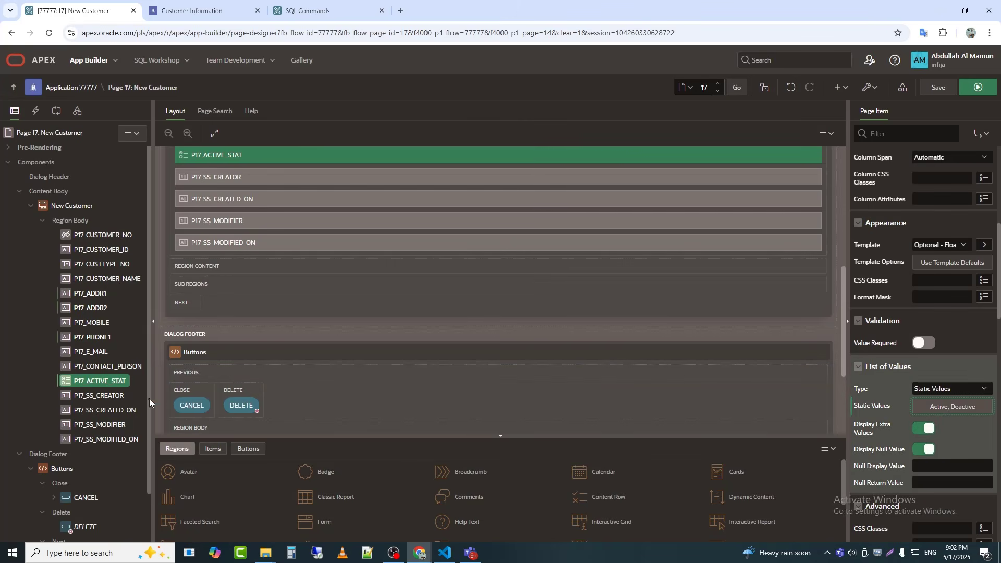
Step: Set the default of P17_SS_CREATOR to the PL/SQL expression :SS_USER_NO and validate it
click(133, 395)
scroll(960, 316, down, 10)
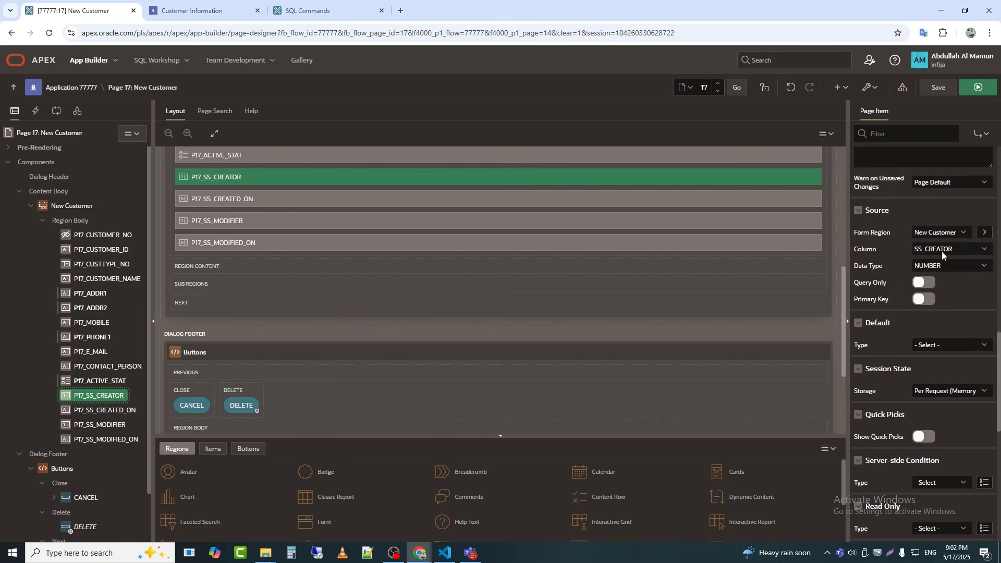
click(934, 192)
click(918, 264)
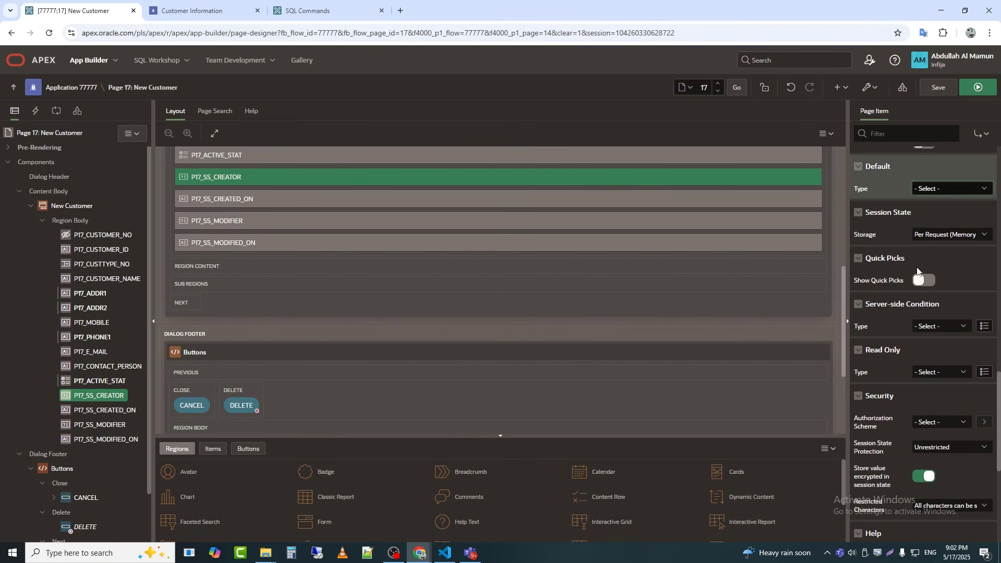
click(984, 222)
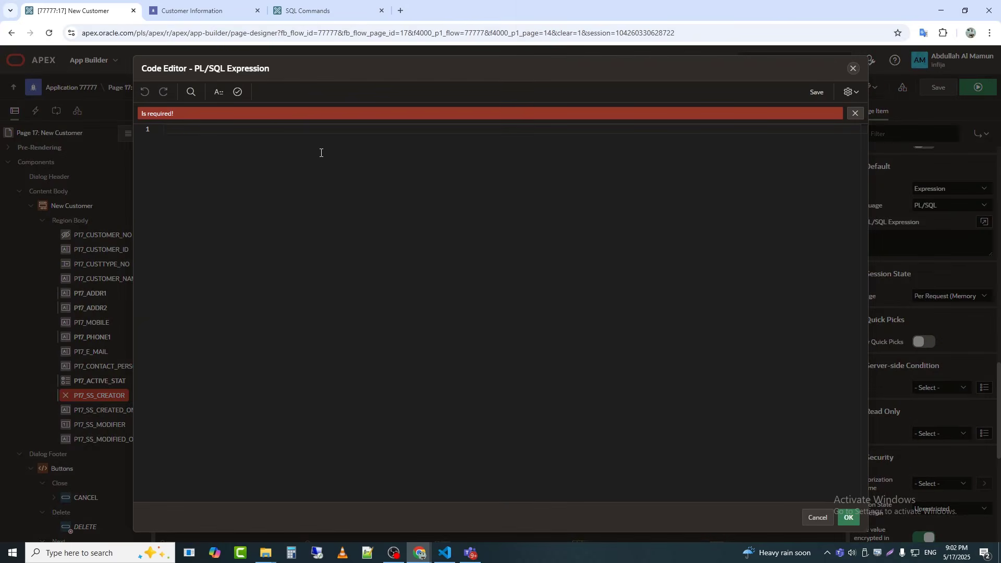
text(SS_USER_NO)
key(Home)
text(:)
click(238, 91)
click(848, 518)
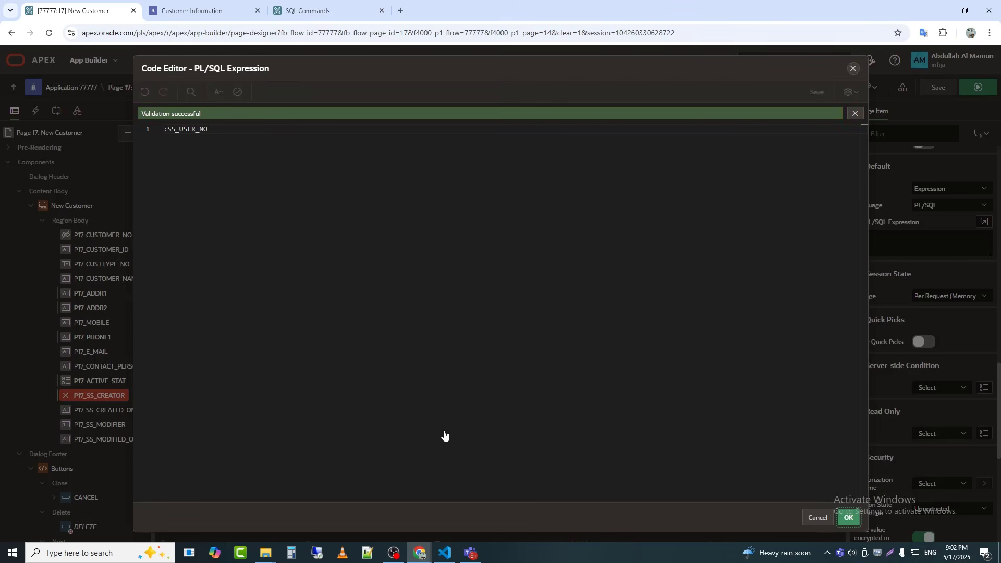
Step: Set the default of P17_SS_CREATED_ON to the PL/SQL expression SYSDATE
click(126, 411)
scroll(944, 339, down, 7)
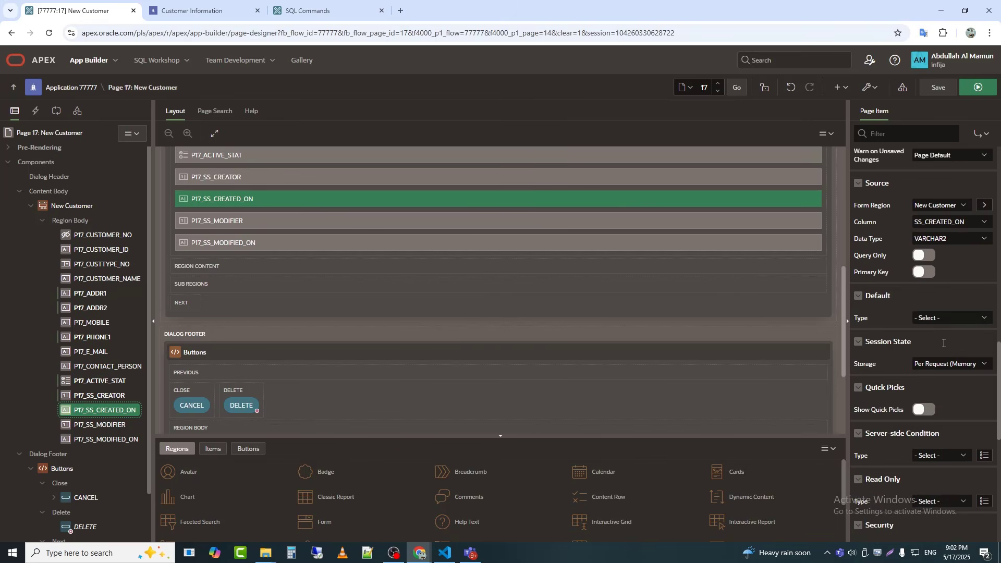
click(949, 318)
click(950, 390)
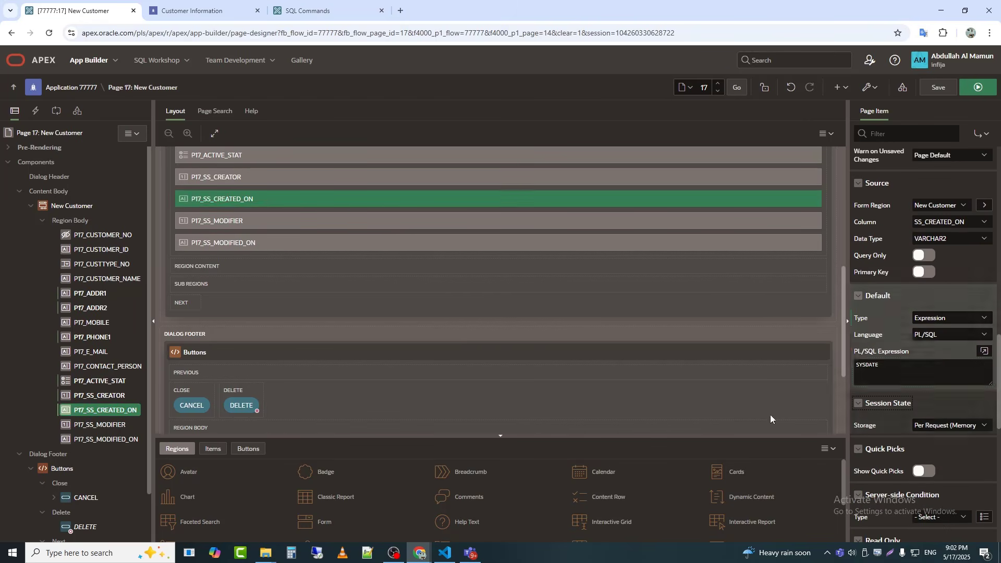
Step: Make the four items from P17_SS_CREATOR to P17_SS_MODIFIED_ON Hidden and turn off Value Protected for them
click(98, 439)
shift+click(99, 396)
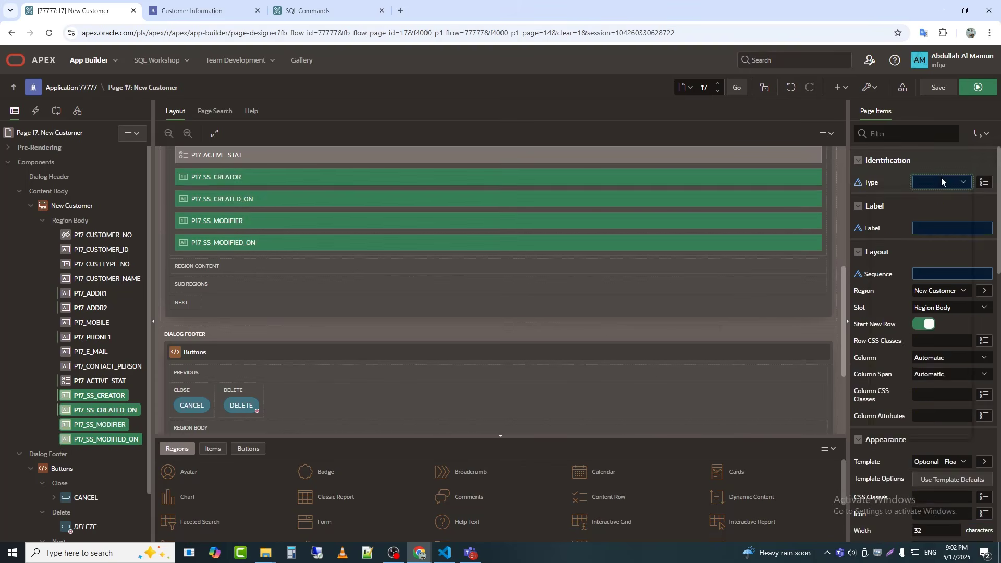
click(941, 181)
key(h)
key(Return)
click(921, 229)
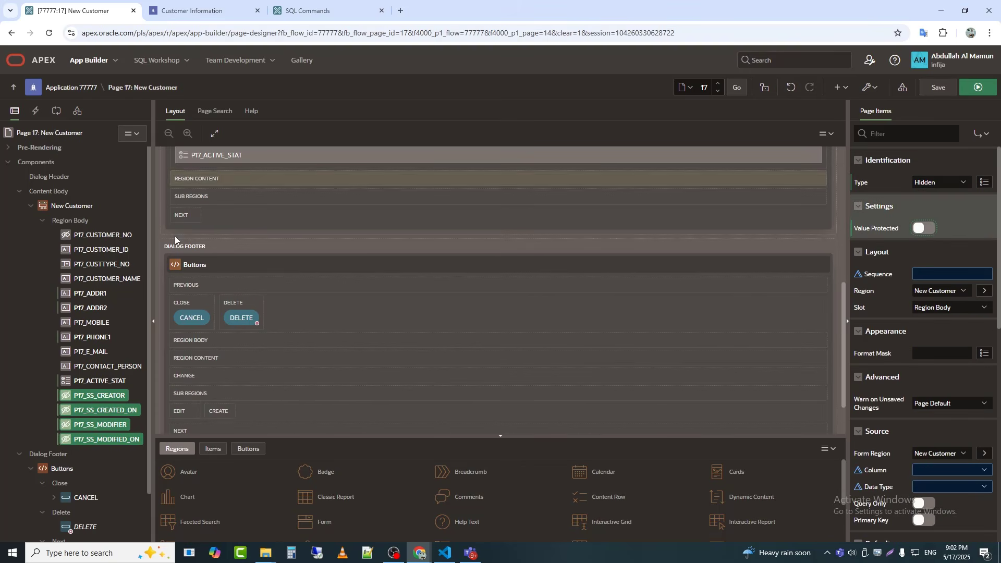
Step: Make P17_CUSTOMER_ID Hidden with Value Protected off, and save and run the page
click(101, 249)
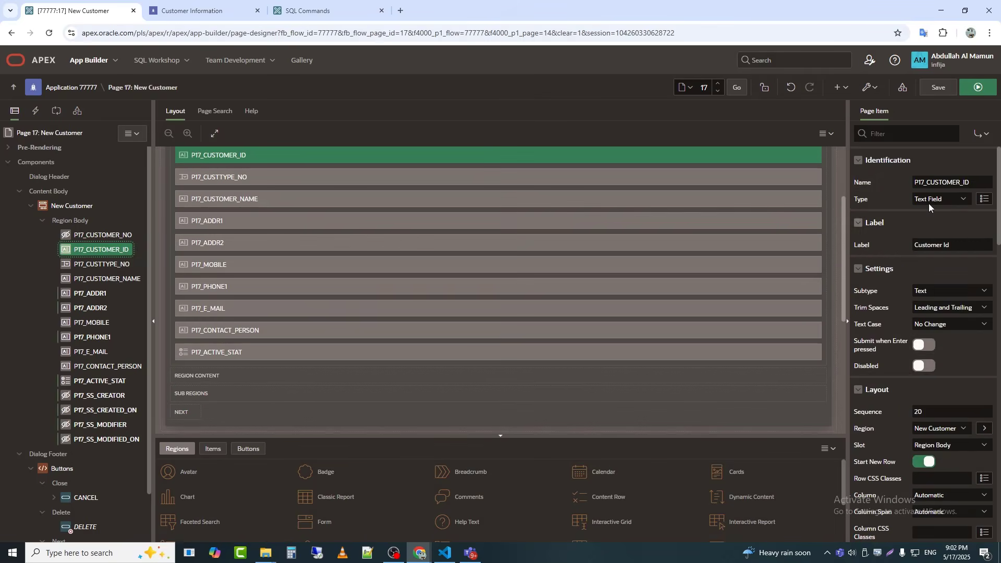
click(931, 200)
key(h)
key(Return)
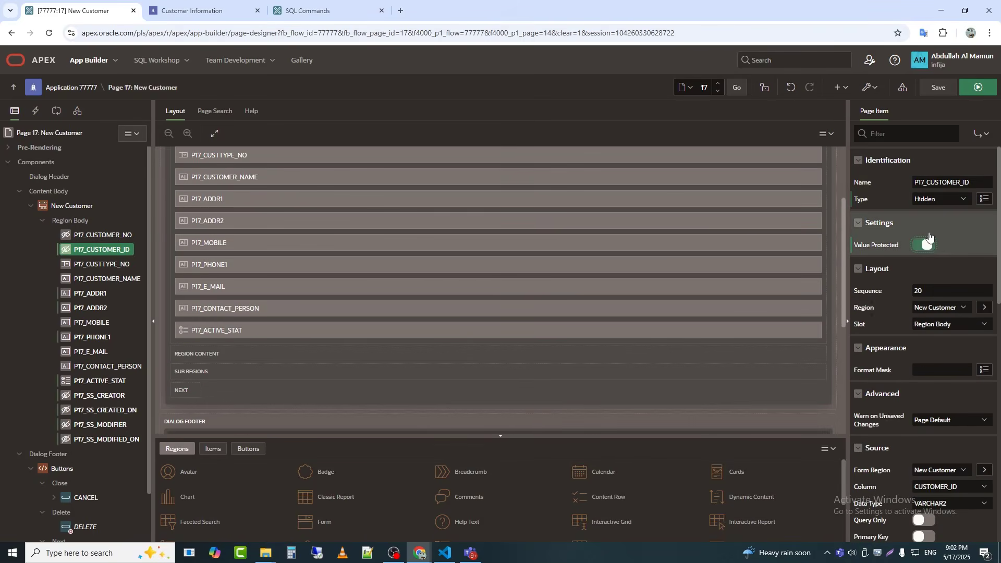
click(927, 244)
click(978, 87)
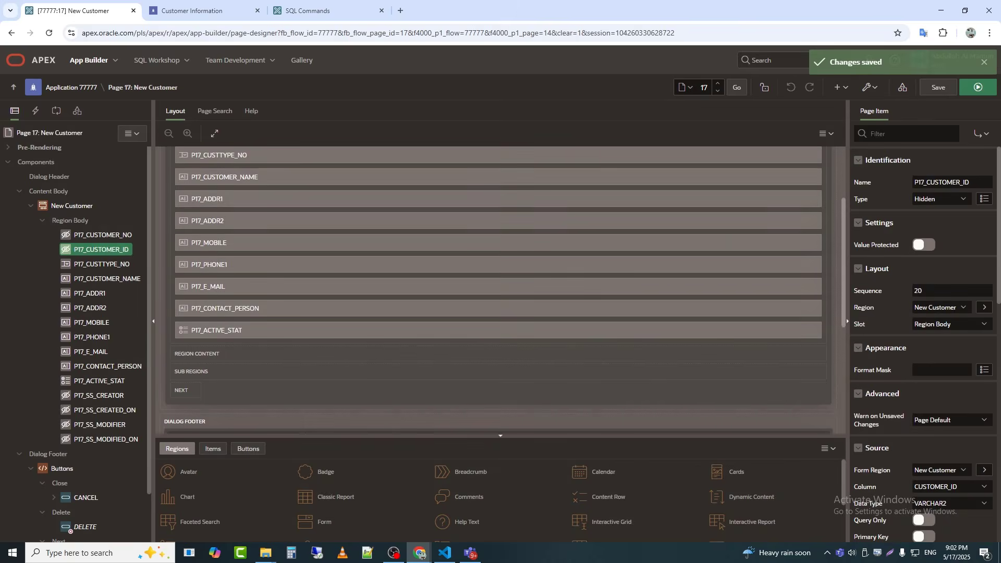
Step: Create the TRG_PM_CUSTOMER_ID_GEN trigger in SQL Commands to generate null CUSTOMER_ID values on PM_CUSTOMER as CUST plus a five-digit padded number
click(307, 11)
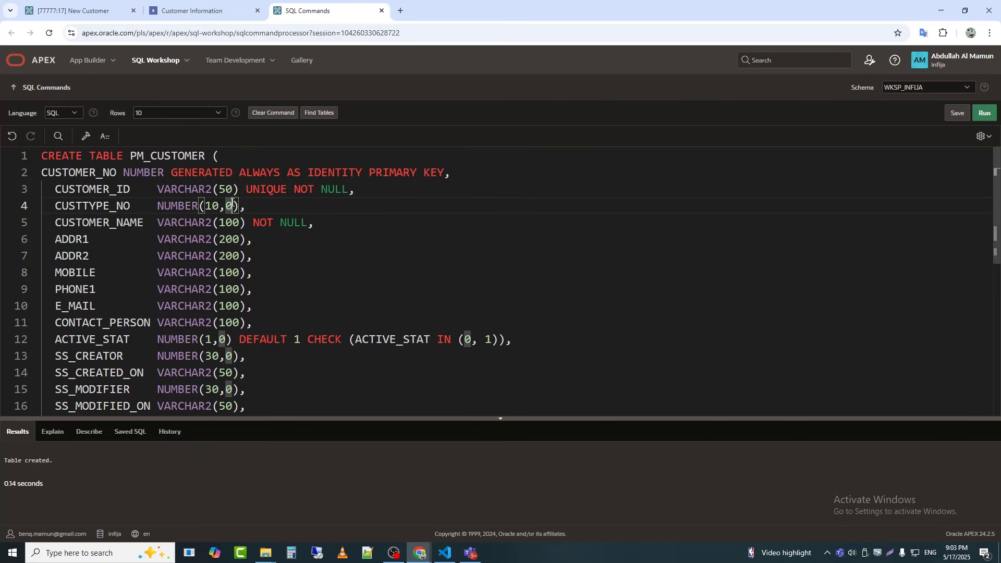
key(ctrl+a)
key(ctrl+v)
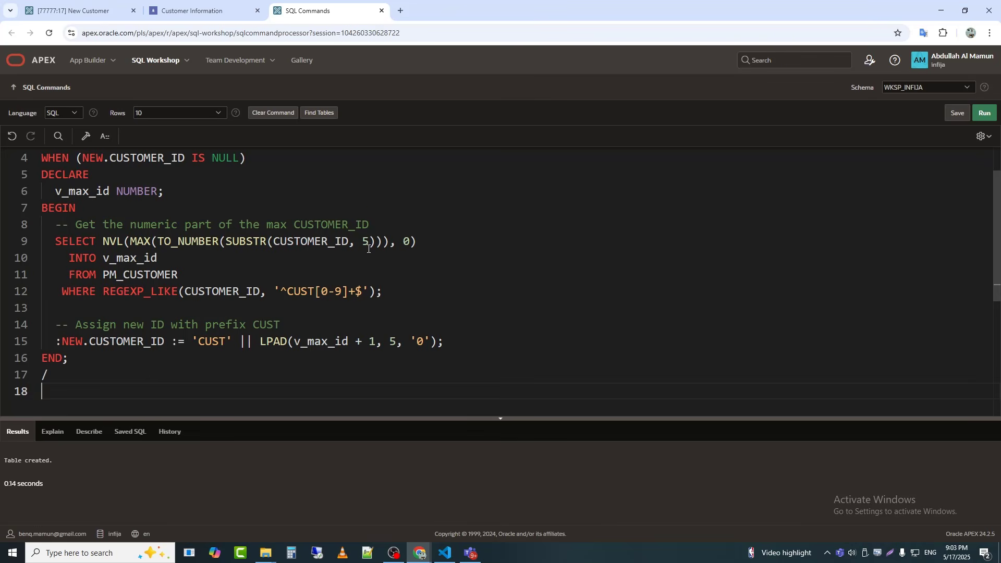
scroll(369, 249, up, 2)
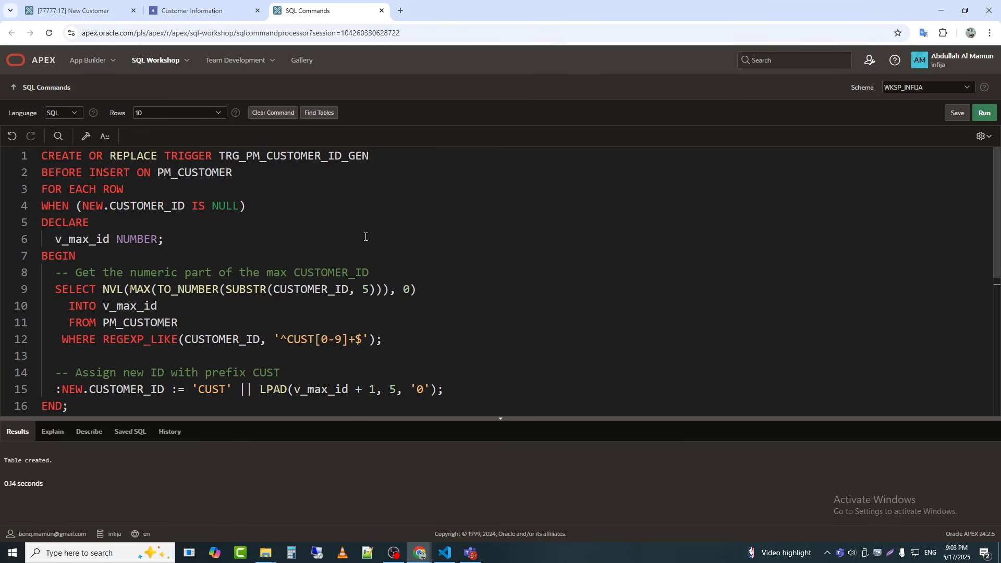
scroll(366, 237, down, 2)
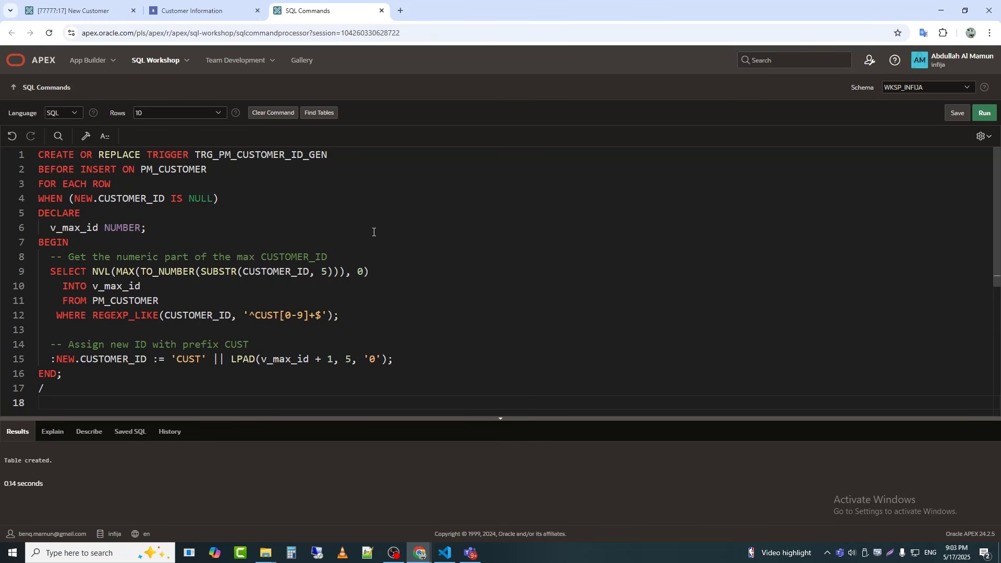
click(985, 113)
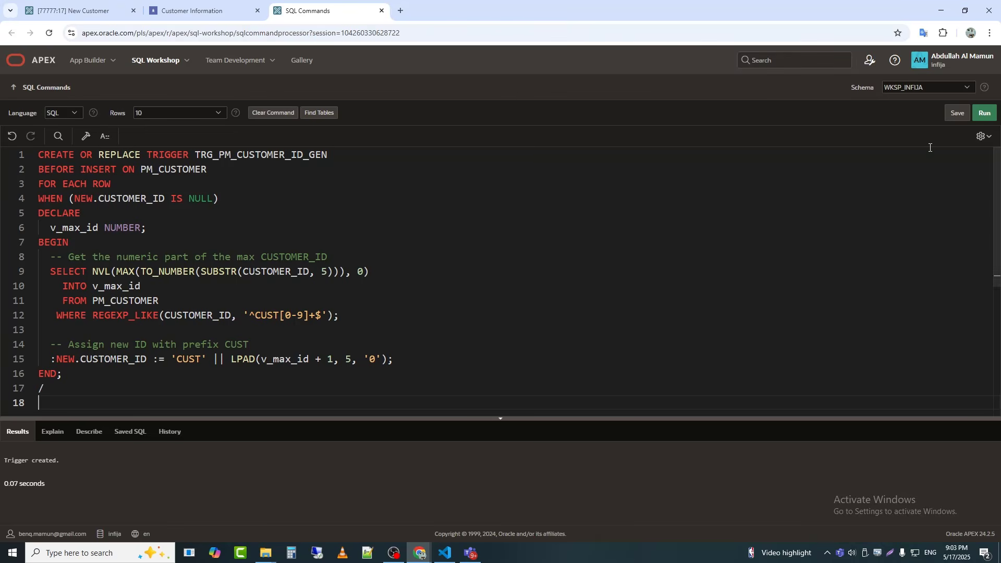
Step: Quick-edit the Status field from the running drawer, turn off Display Extra Values and Display Null Value, and save the page
click(208, 10)
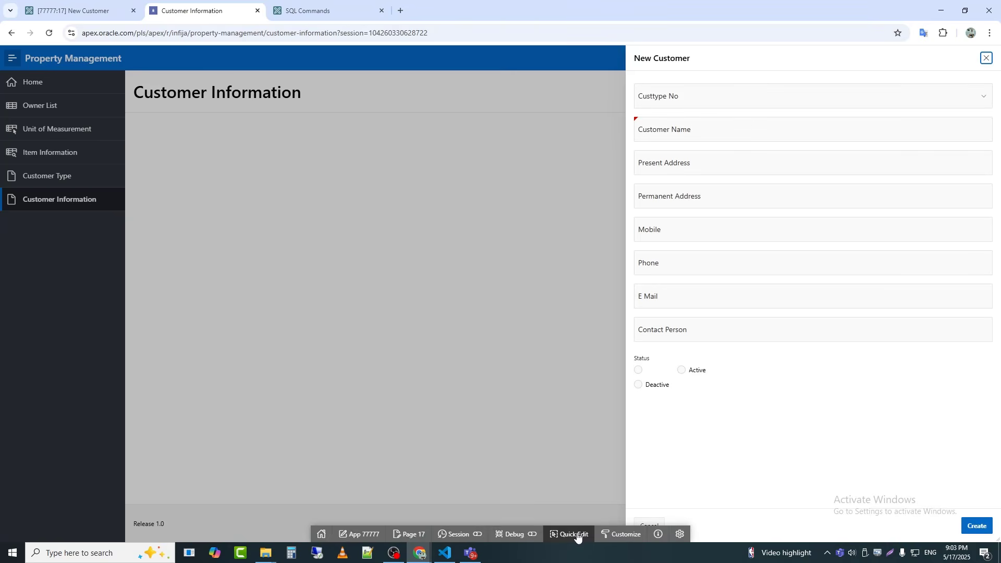
click(578, 536)
click(997, 375)
scroll(940, 393, down, 10)
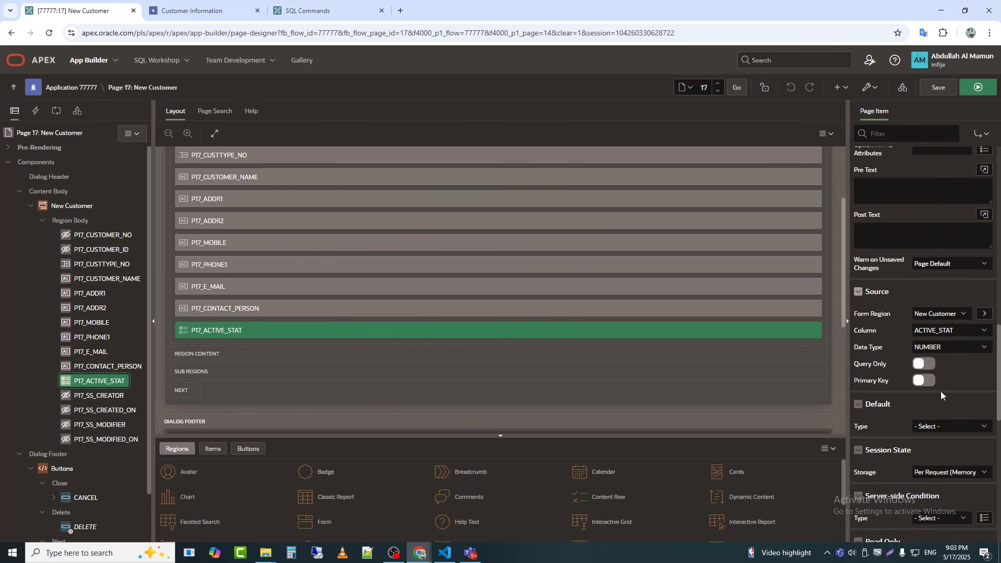
scroll(945, 386, up, 10)
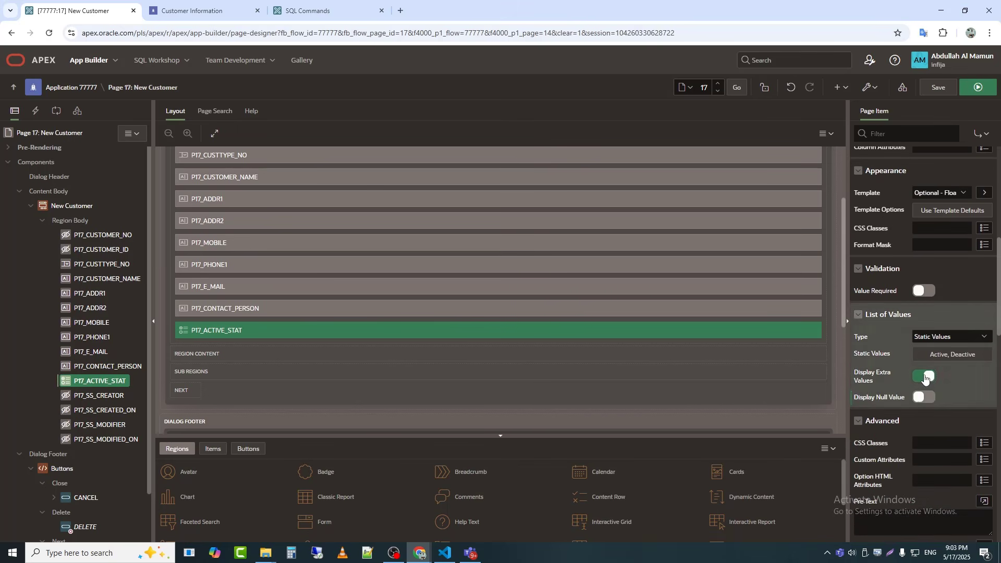
click(925, 376)
click(939, 90)
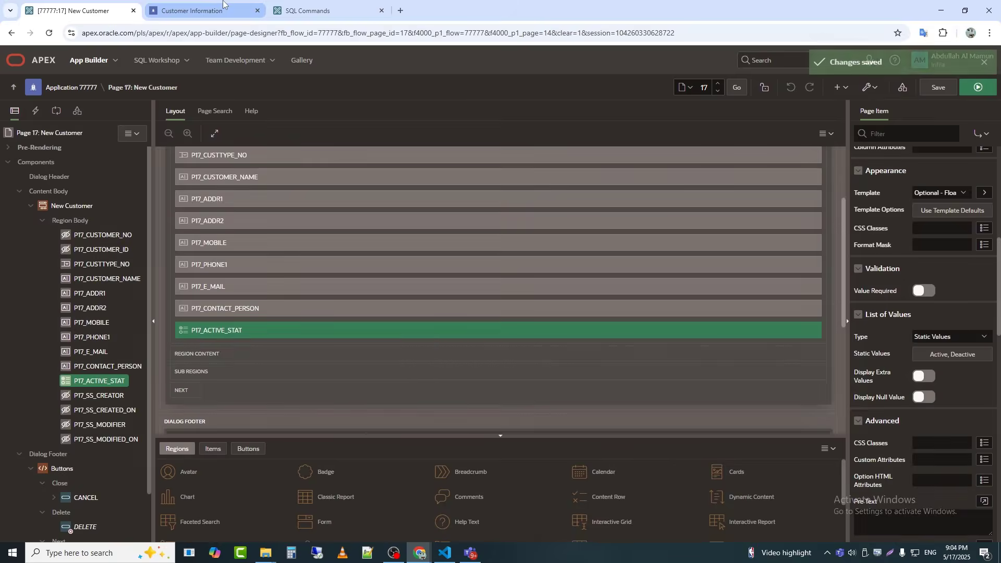
Step: Reopen the New Customer drawer on the running page and check the Custtype No list
click(221, 8)
click(955, 90)
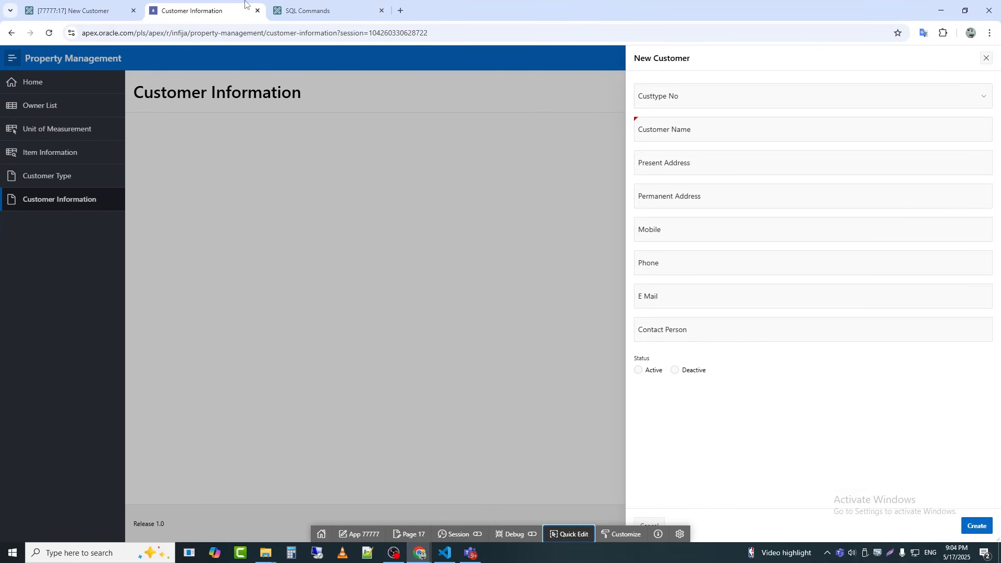
click(791, 103)
click(792, 103)
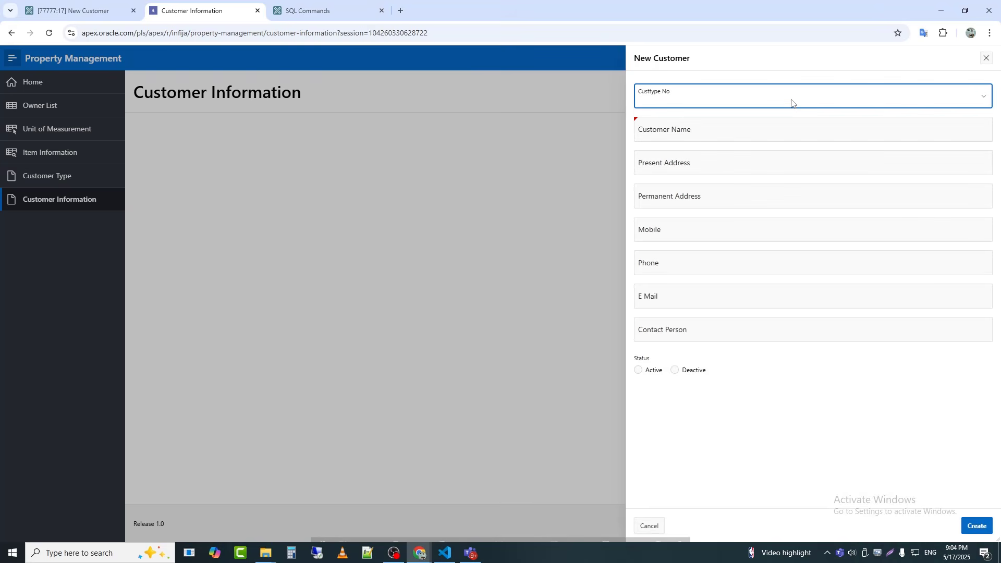
Step: Quick-edit the Custtype No field from the drawer, set its label to Type, and save the page
click(552, 536)
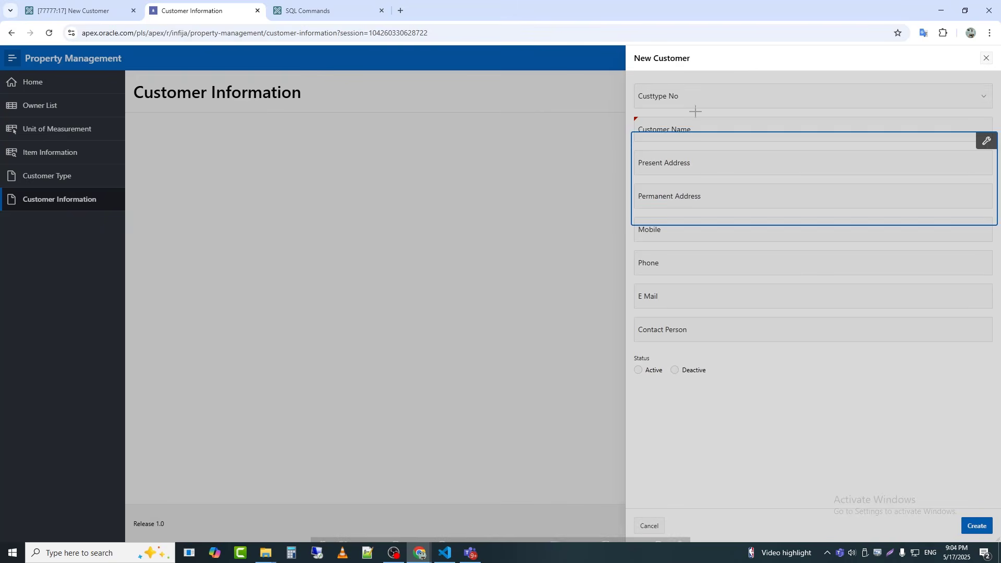
click(694, 89)
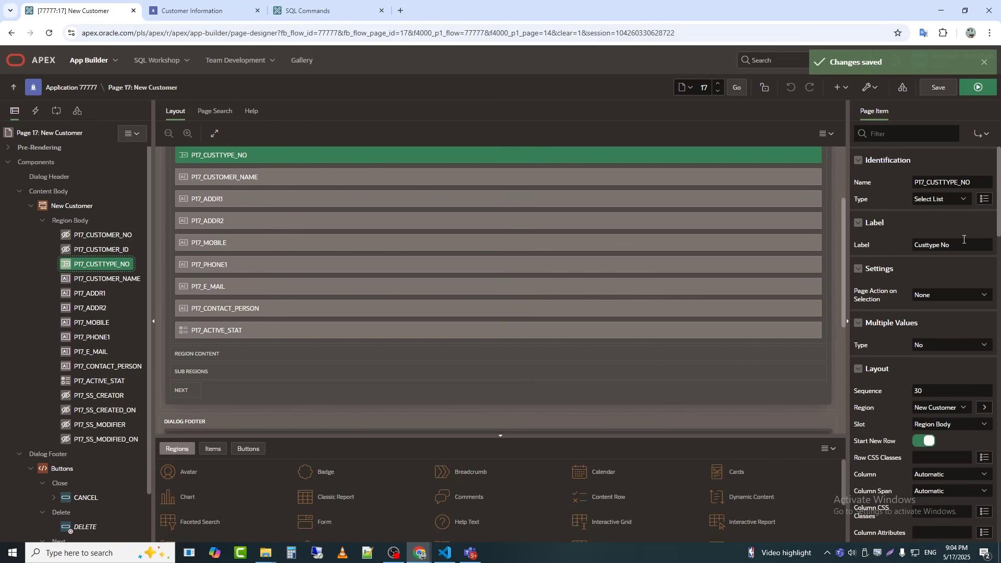
text(tYPE)
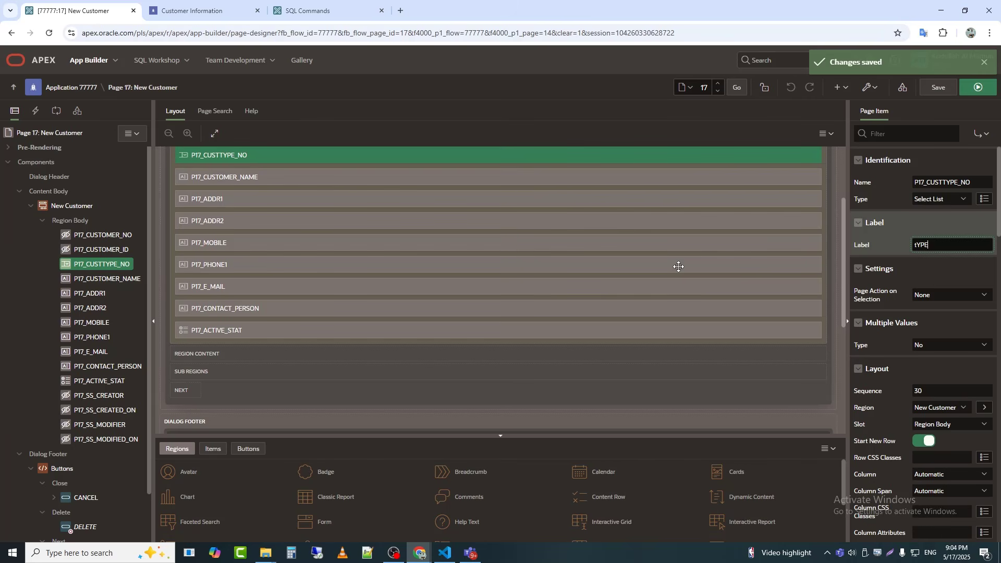
key(BackSpace)
key(BackSpace)
key(BackSpace)
key(BackSpace)
text(T)
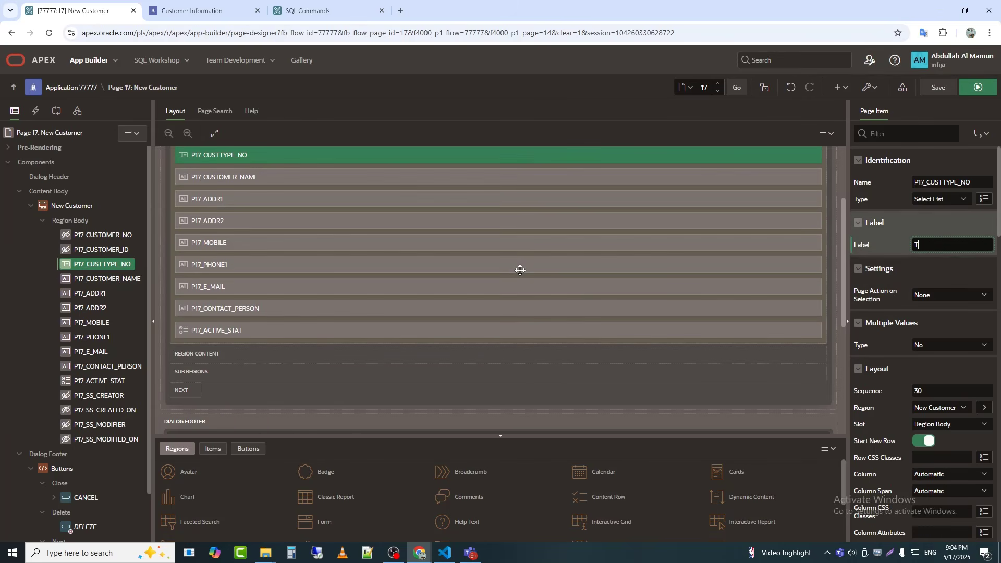
text(ype)
key(Tab)
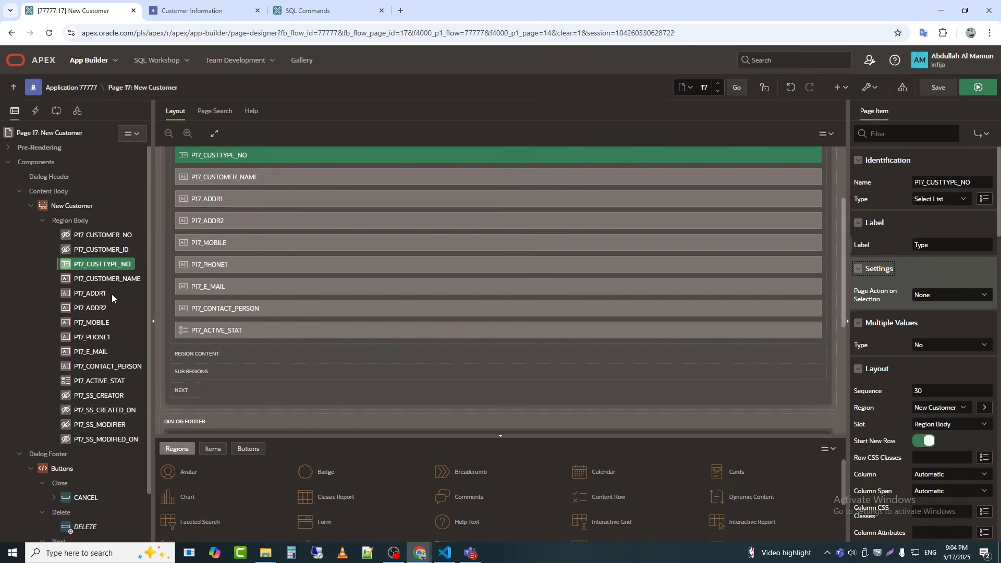
click(126, 281)
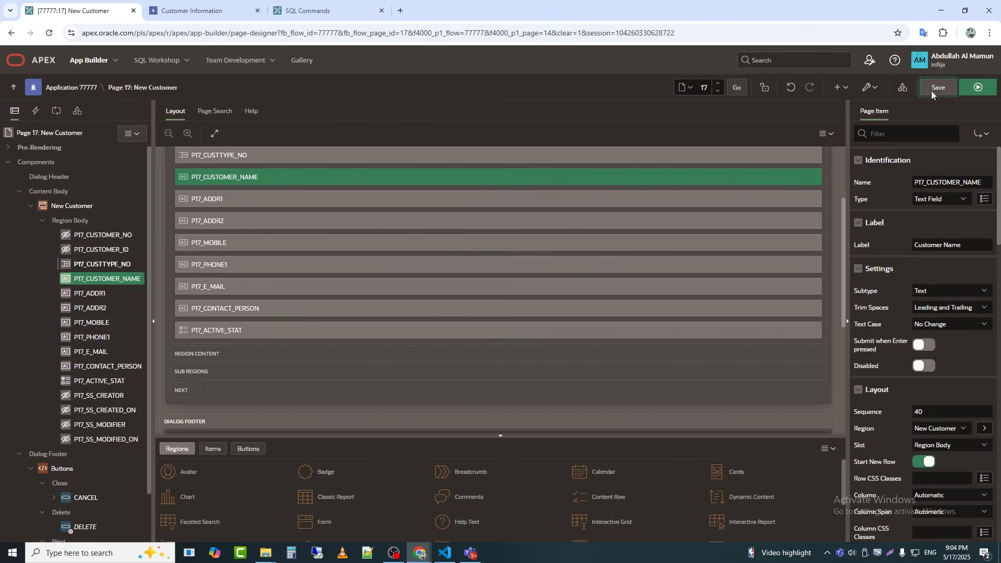
click(939, 87)
Step: Reload the New Customer drawer on the running page and choose Student Housing as the customer type
click(254, 9)
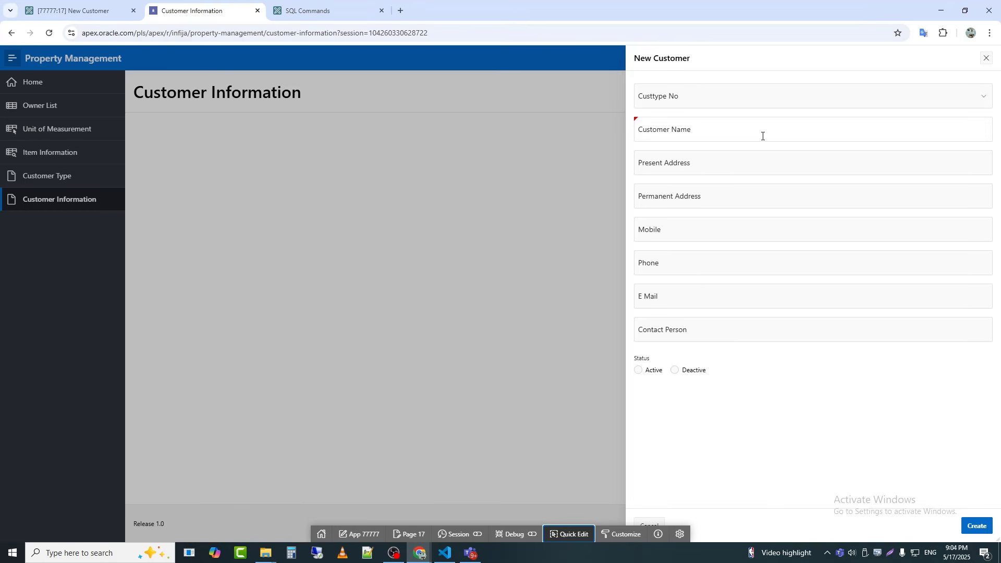
click(986, 58)
click(957, 96)
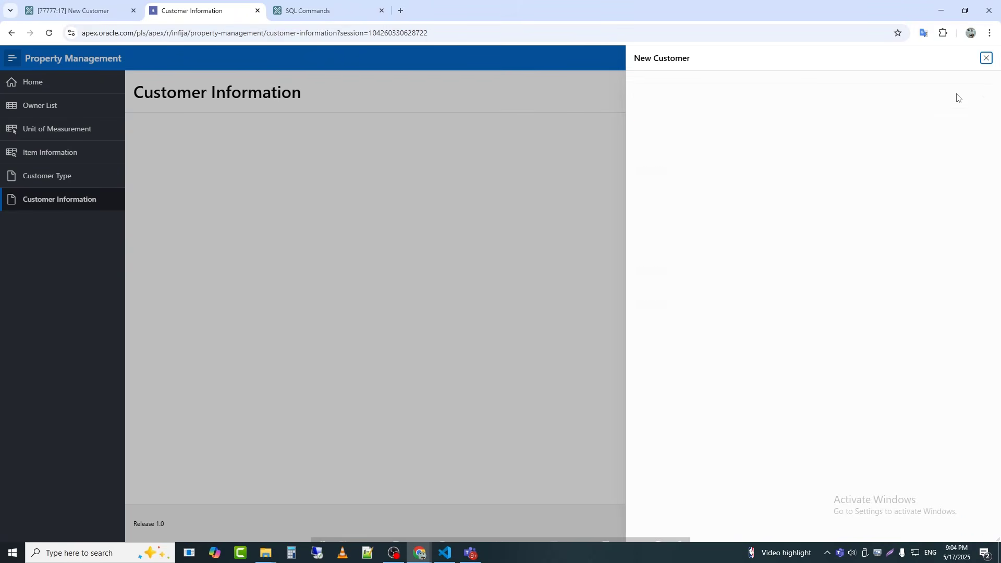
click(810, 103)
click(703, 132)
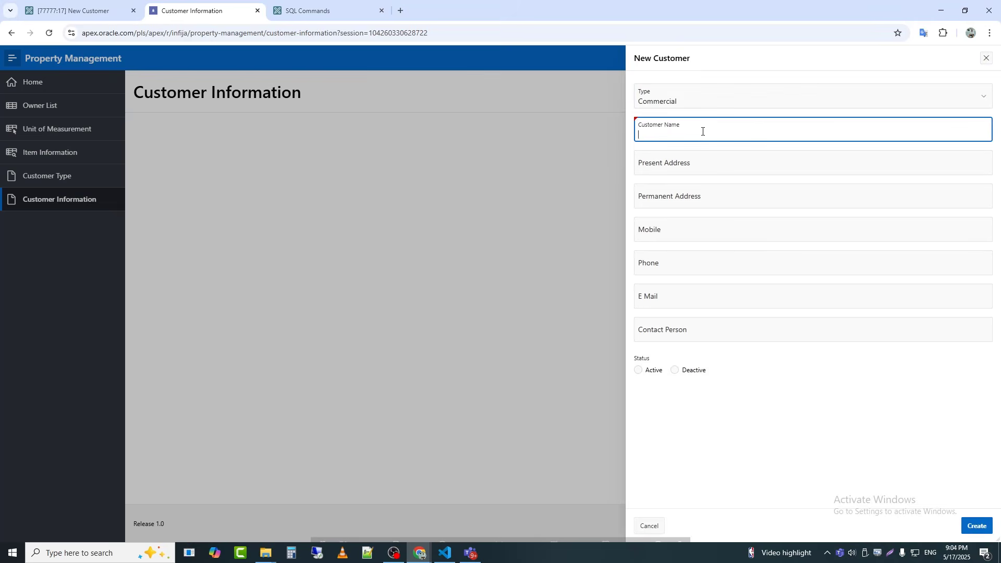
click(703, 107)
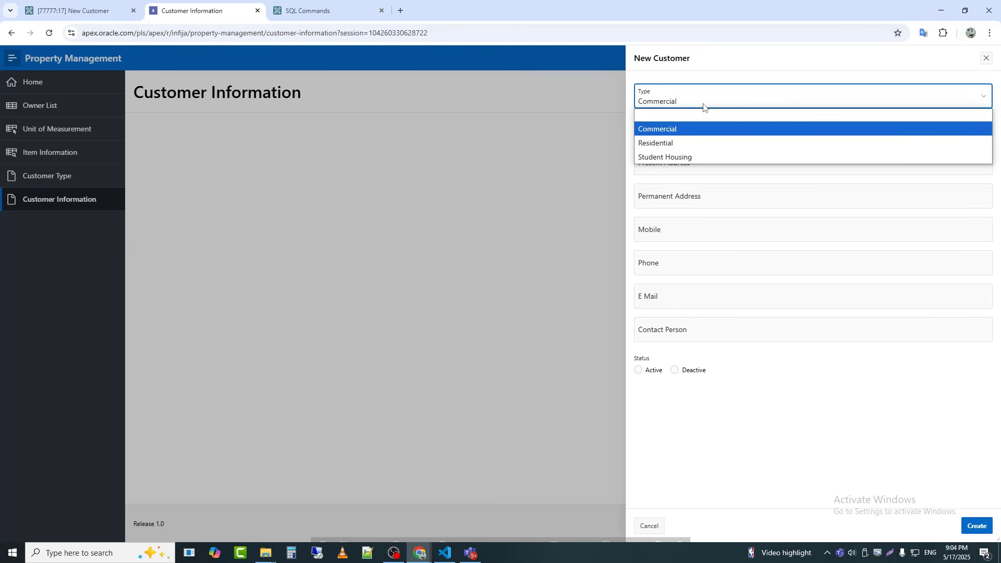
click(701, 158)
Step: Enter the customer's name and present address, and copy that address into the Permanent Address field
click(702, 137)
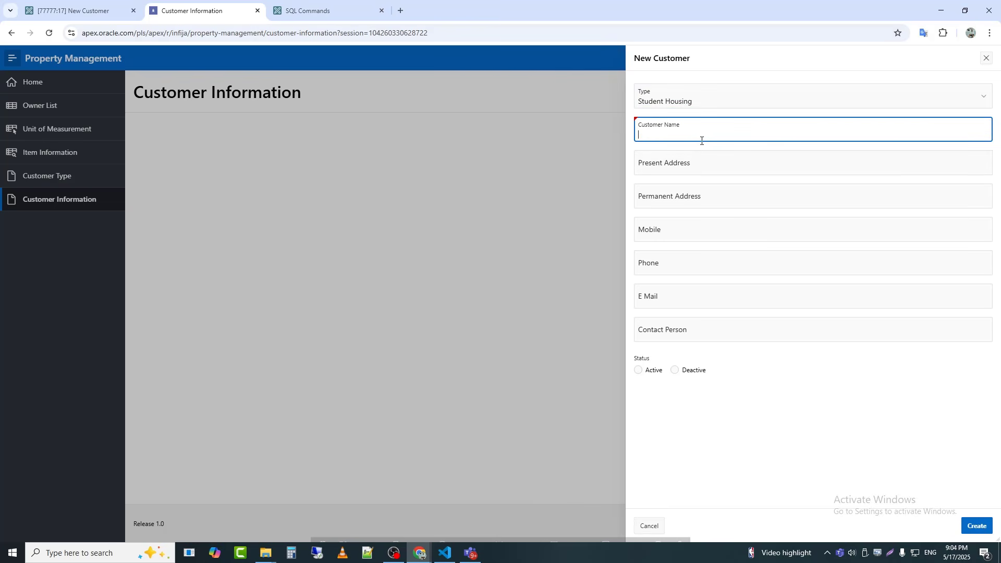
text(Smith)
key(Tab)
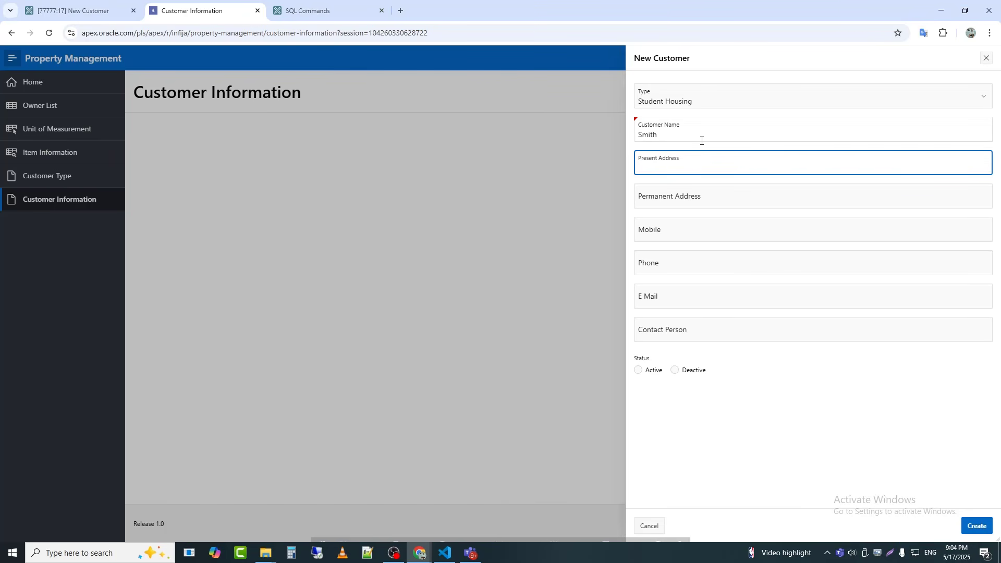
text(New York)
key(Tab)
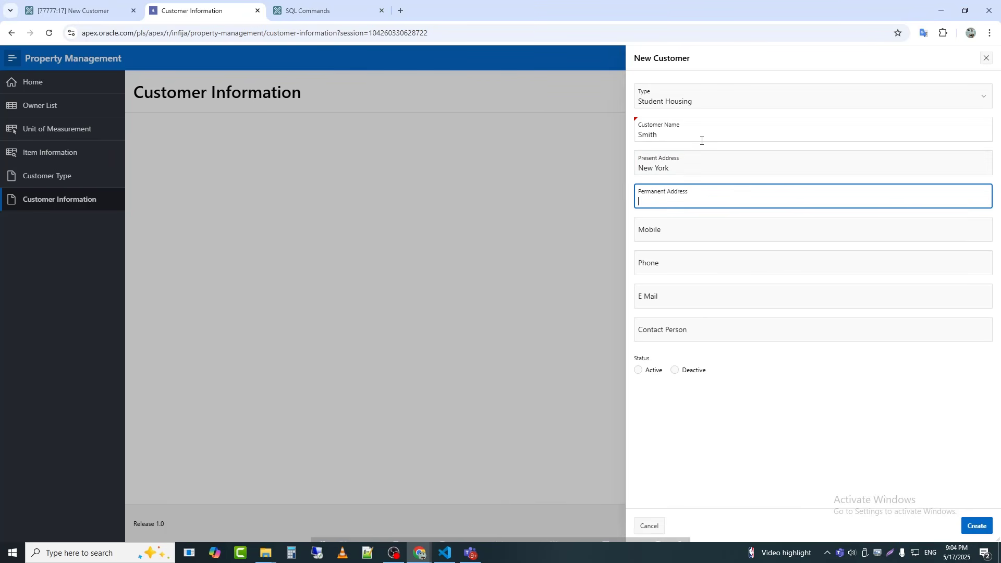
key(shift+Tab)
key(ctrl+c)
key(Tab)
key(ctrl+v)
key(Tab)
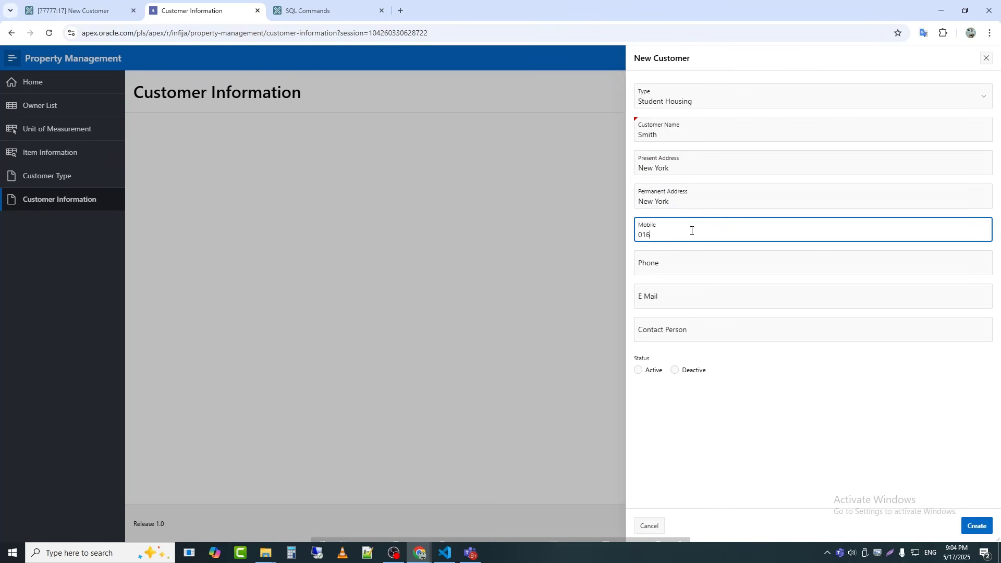
Step: Fill in the customer's mobile number, phone number and e-mail, set Status to Active, and create the record
text(016660100)
key(Tab)
text(1575)
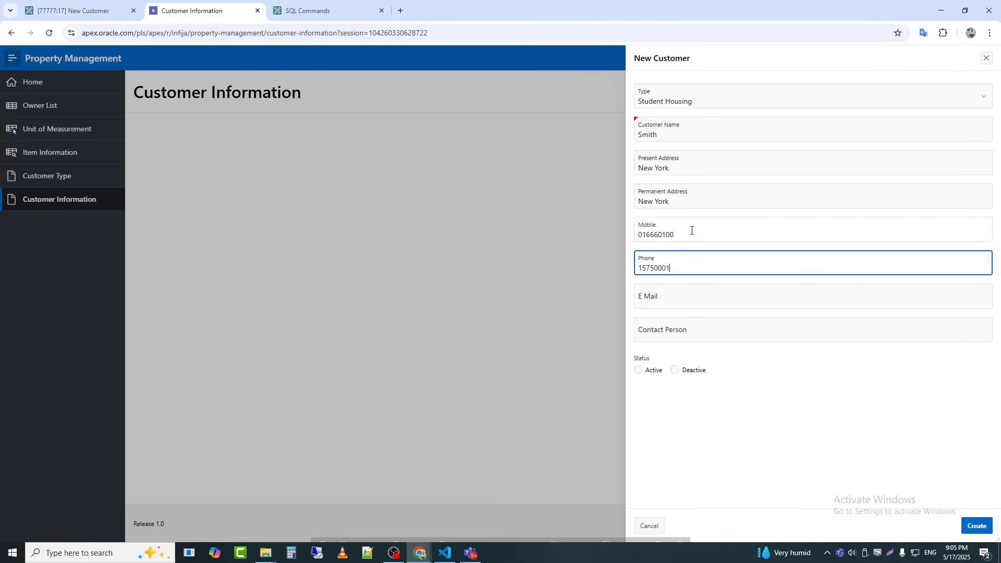
click(783, 295)
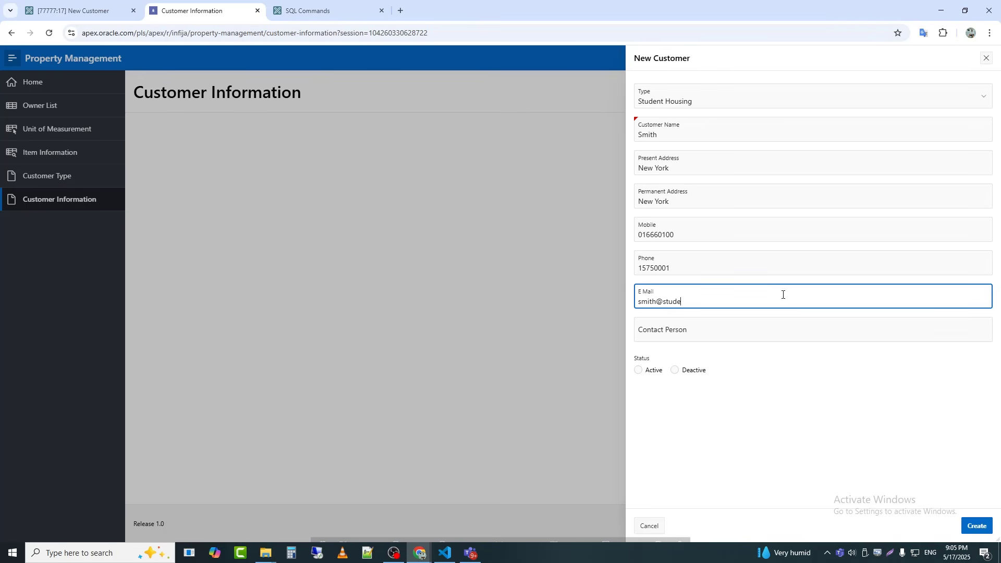
click(639, 371)
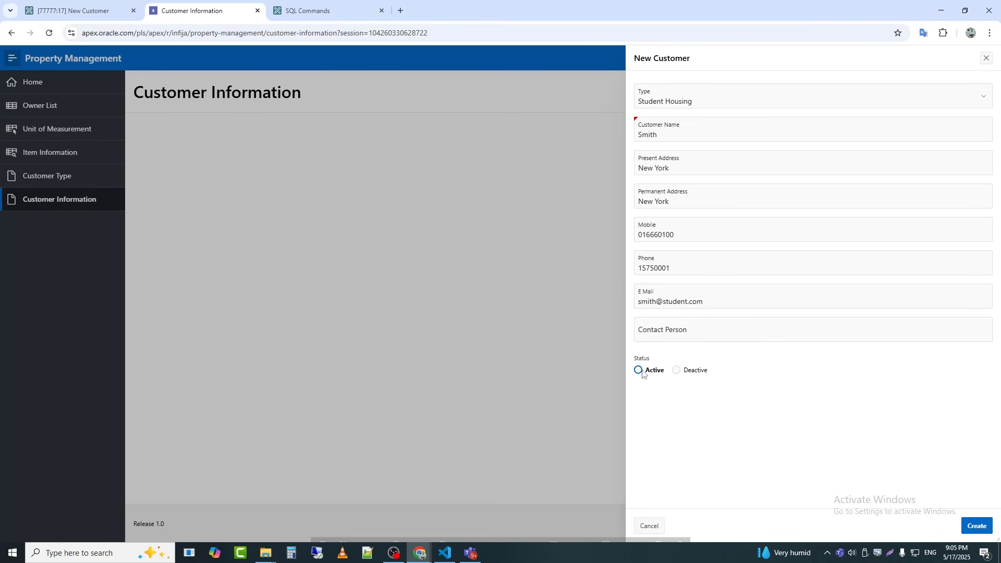
click(977, 526)
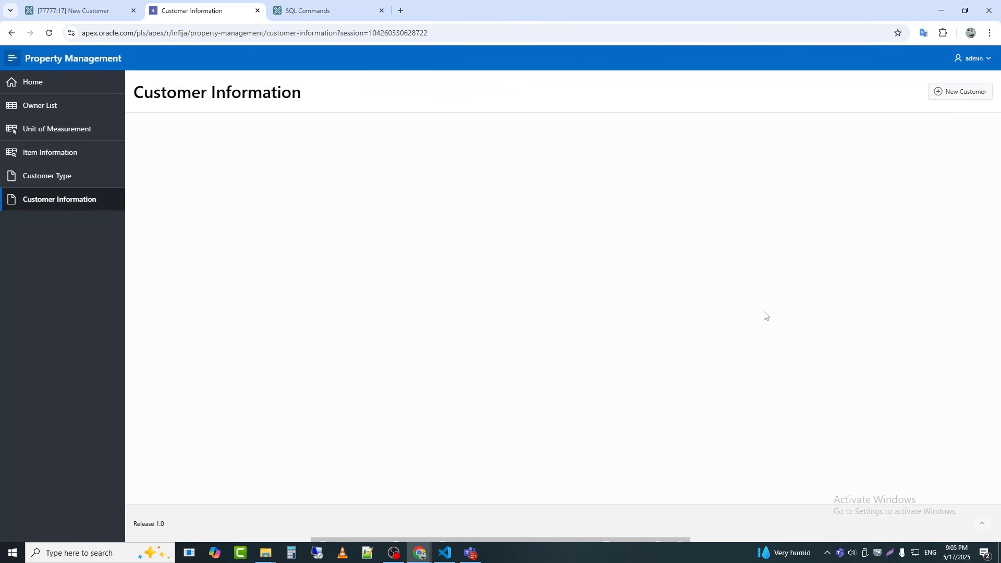
Step: Add a Classic Report region named Customer List to the body of page 14, Customer Information
mouse_move(559, 543)
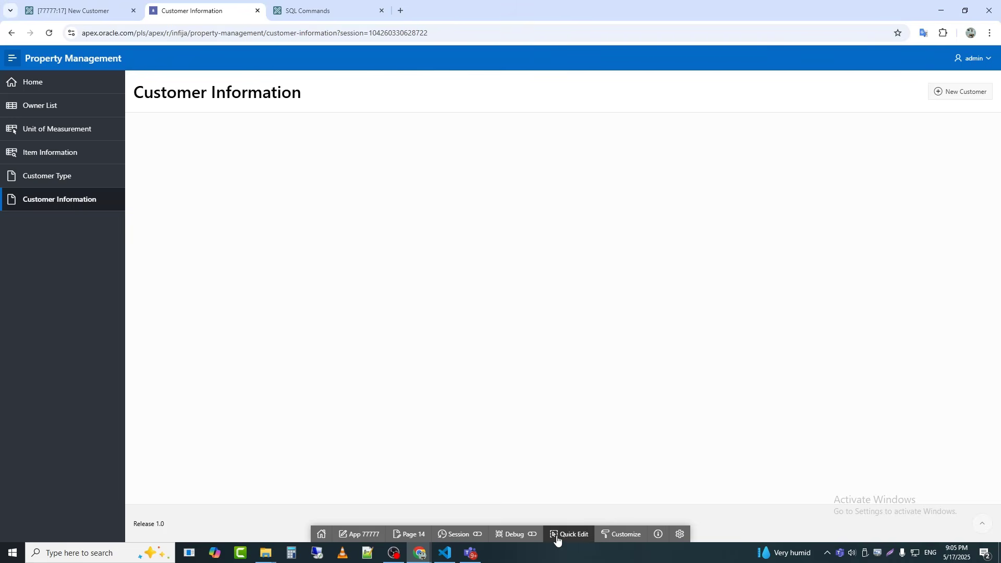
click(412, 534)
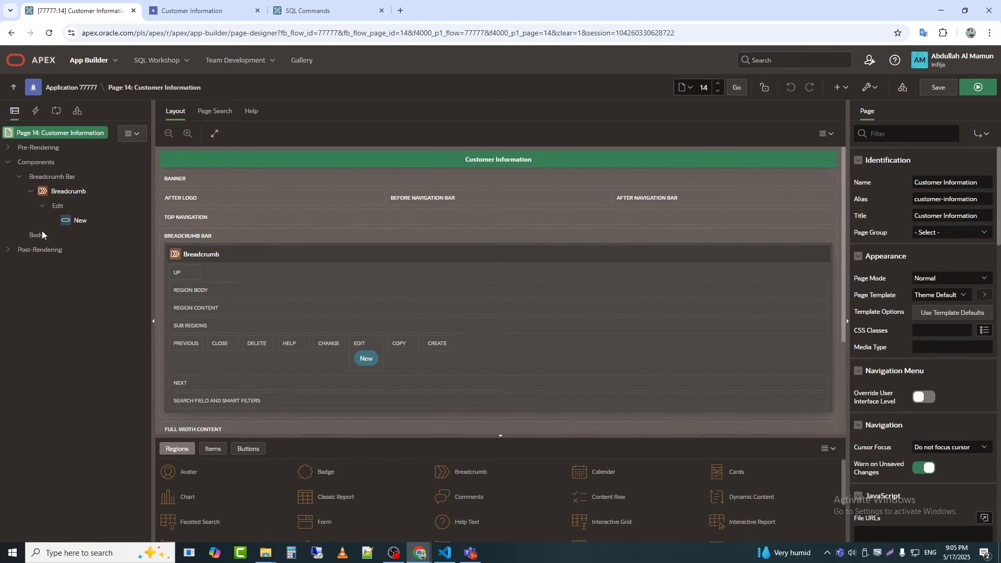
right_click(38, 234)
click(51, 247)
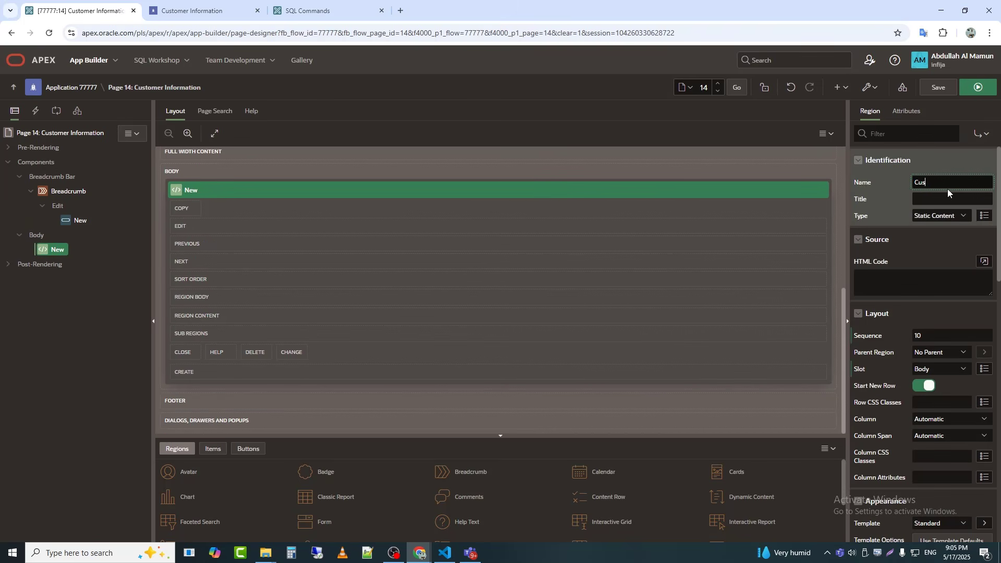
text(Customer List)
key(Tab)
click(952, 217)
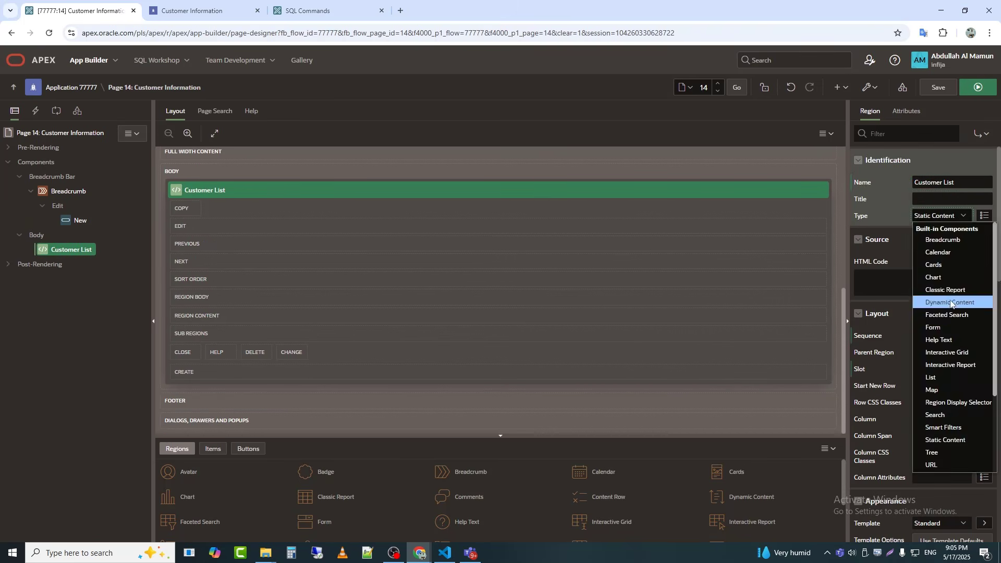
click(964, 289)
Step: Choose PM_CUSTOMER as the source table of the Customer List report
click(985, 311)
text(customer)
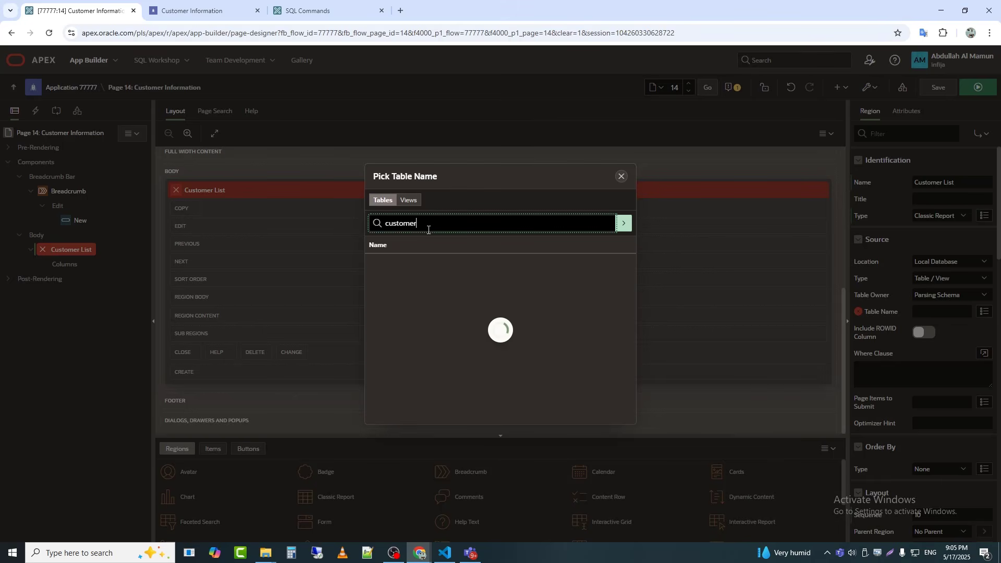
key(ctrl+a)
key(BackSpace)
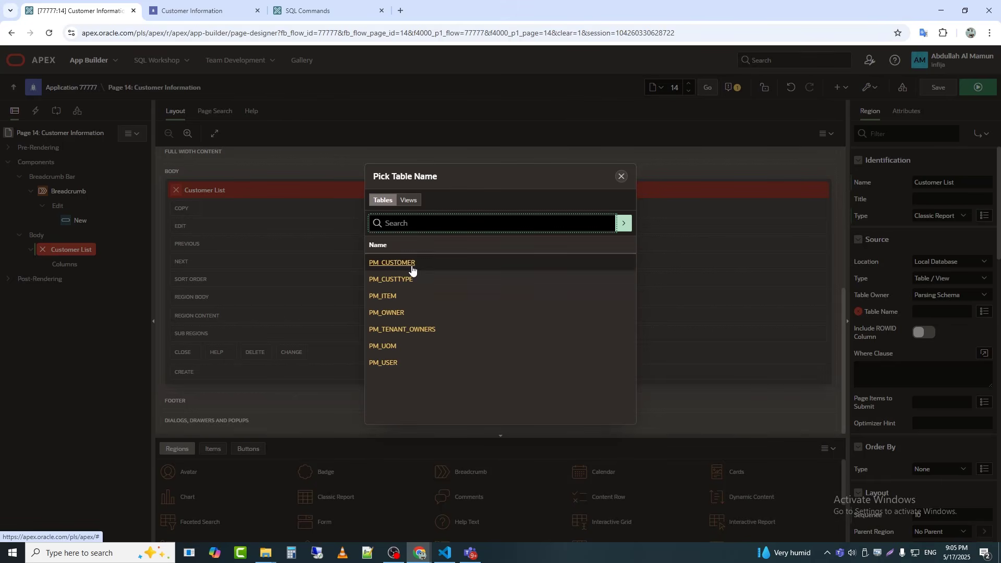
key(Return)
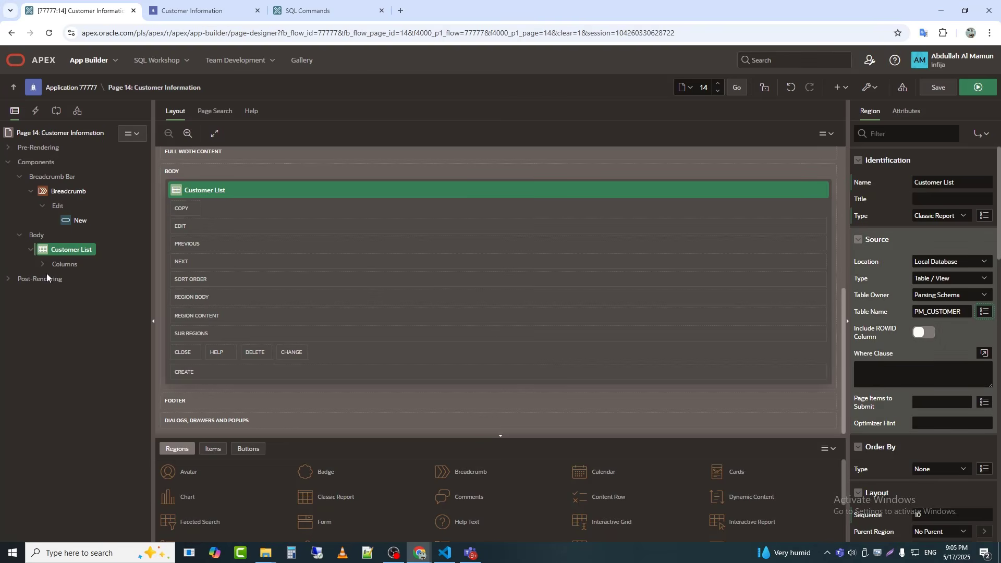
Step: Switch the source to a SQL Query left-joining PM_CUSTOMER with PM_CUSTTYPE and PM_USER, ordered by CUSTOMER_NO, validate it, and save and run the page
click(950, 278)
click(941, 305)
click(984, 295)
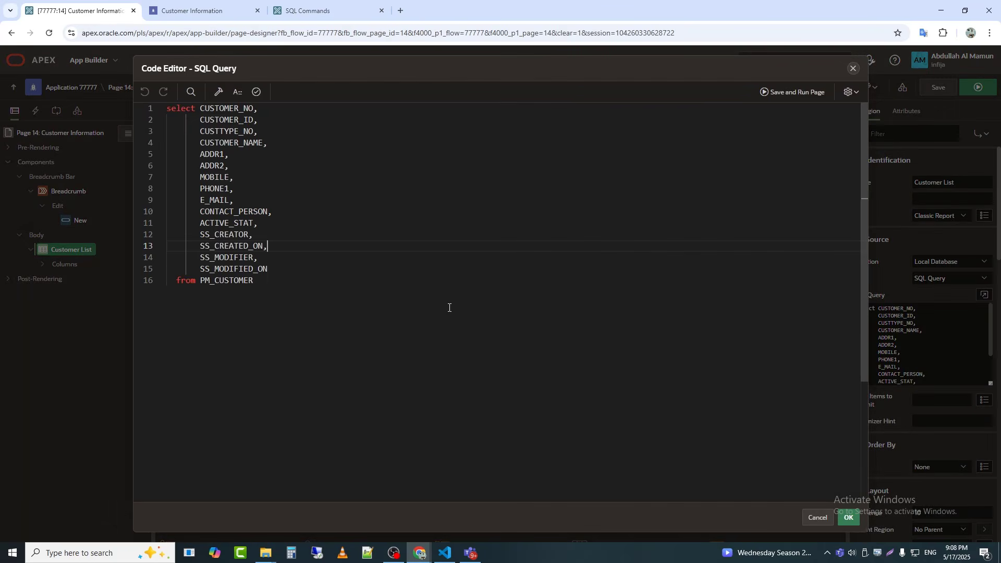
key(ctrl+a)
text(SELECT     c.CUSTOMER_NO,     c.CUSTOMER_ID,     c.CUSTTYPE_NO,     ct.TYPE_NAME,                      -- From PM_CUSTTYPE     c.CUSTOMER_NAME,     c.ADDR1,     c.ADDR2,     c.MOBILE,     c.PHONE1,     c.E_MAIL,     c.CONTACT_PERSON,     c.ACTIVE_STAT,     c.SS_CREATOR,     uc.USER_NAME AS CREATED_BY,       -- From PM_USER     c.SS_CREATED_ON,     c.SS_MODIFIER,     um.USER_NAME AS MODIFIED_BY,      -- From PM_USER     c.SS_MODIFIED_ON FROM     PM_CUSTOMER c LEFT JOIN     PM_CUSTTYPE ct ON c.CUSTTYPE_NO = ct.CUSTTYPE_NO LEFT JOIN     PM_USER uc ON c.SS_CREATOR = uc.USER_NO LEFT JOIN     PM_USER um ON c.SS_MODIFIER = um.USER_NO ORDER BY     c.CUSTOMER_NO;)
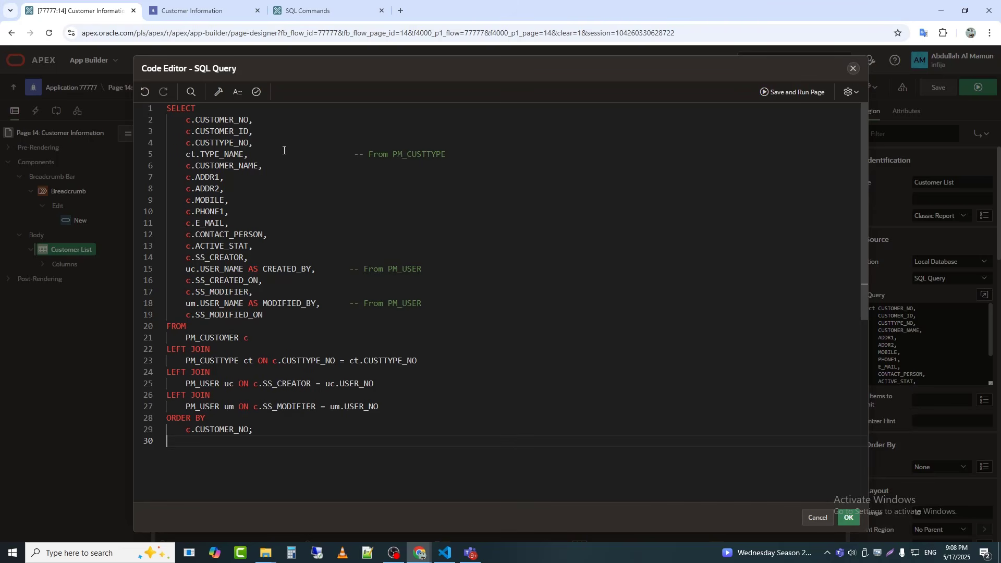
click(257, 92)
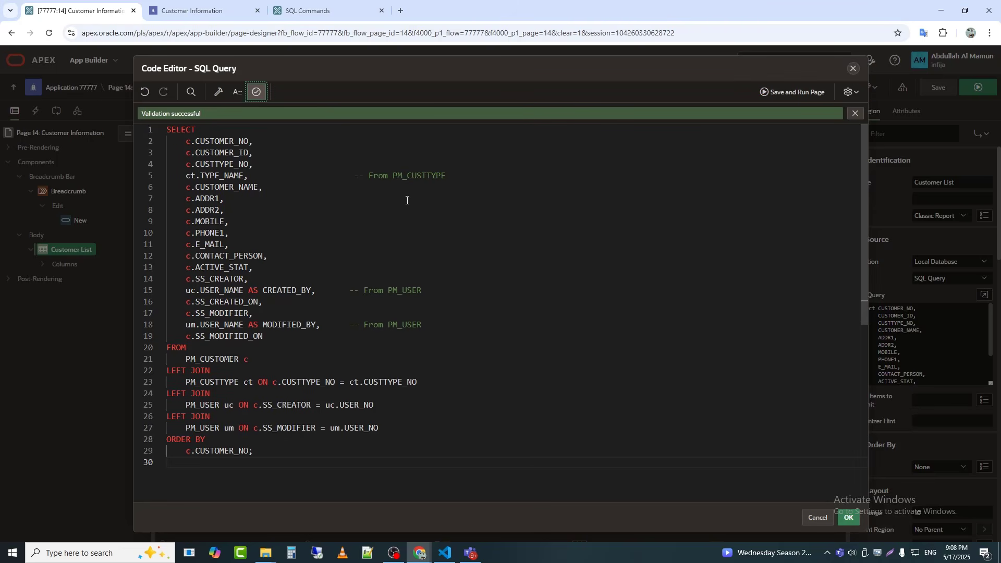
click(786, 94)
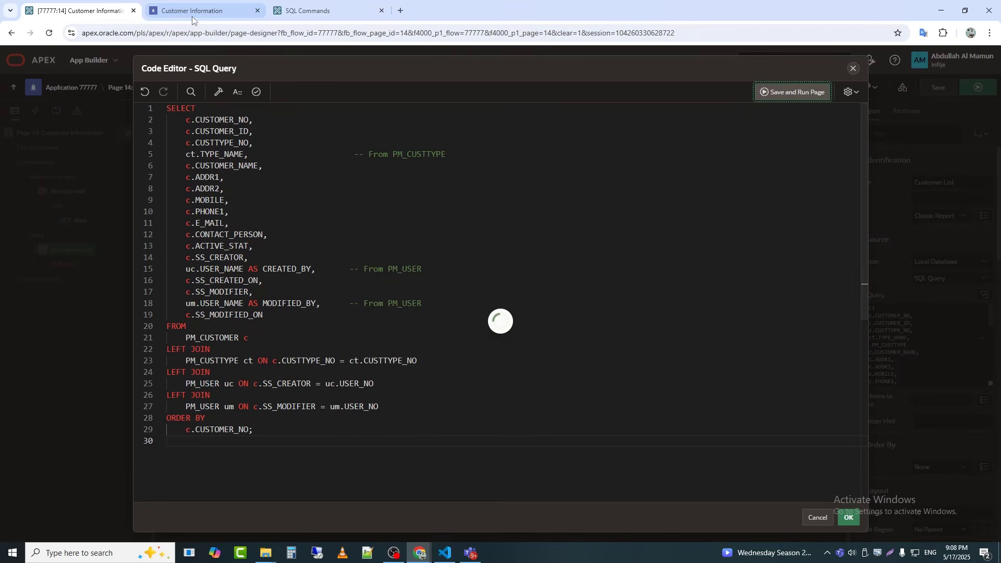
Step: Review the Customer List report on the running page, then open its region in the page designer with Quick Edit
click(193, 17)
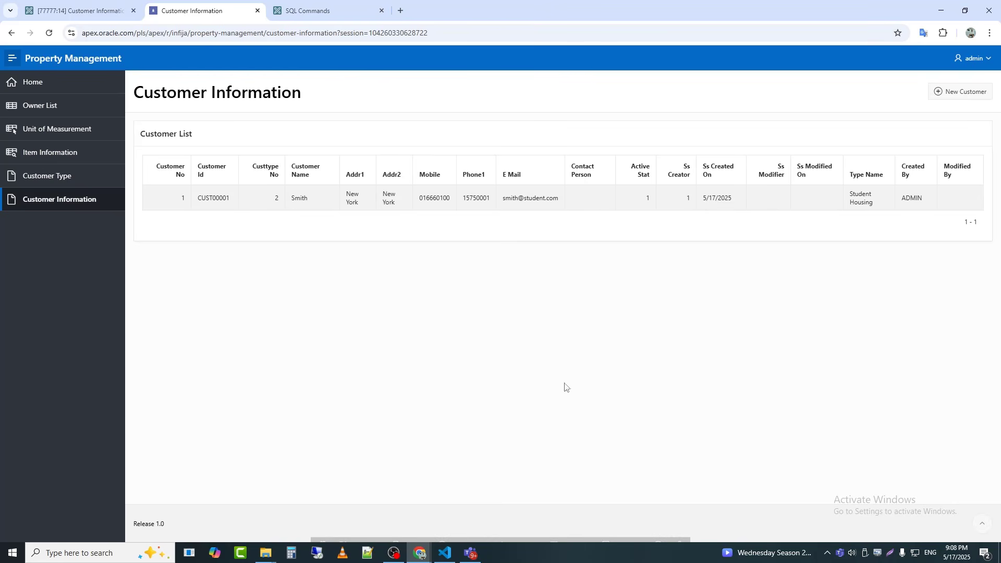
mouse_move(490, 537)
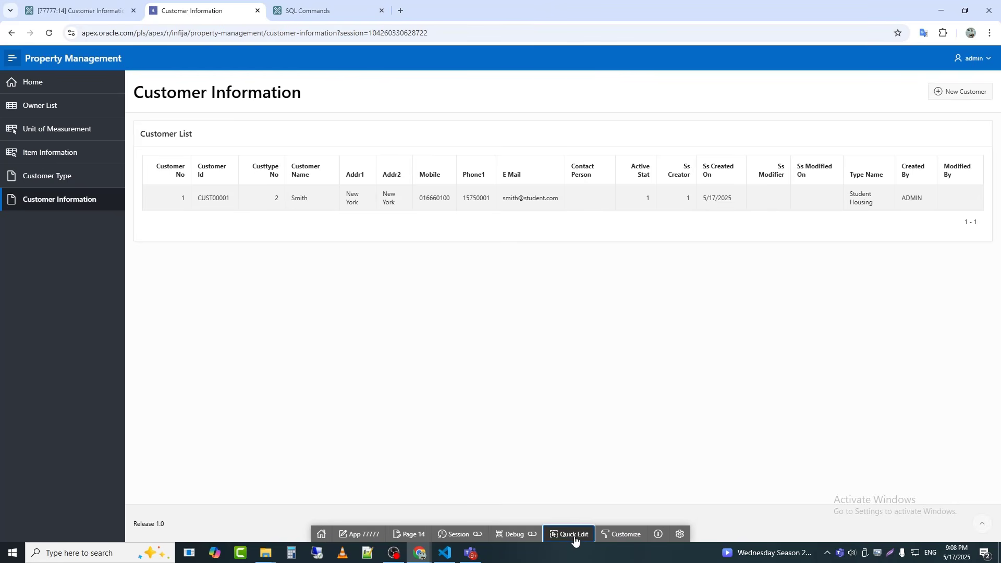
click(571, 538)
click(325, 195)
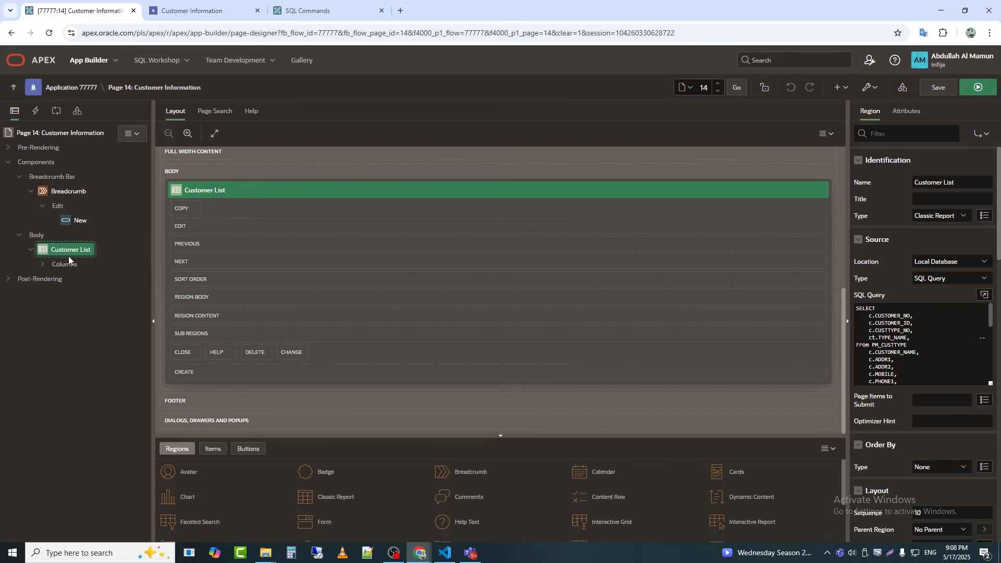
Step: Set the type of the CUSTOMER_NO and CUSTTYPE_NO columns in the Customer List report to Hidden
click(43, 264)
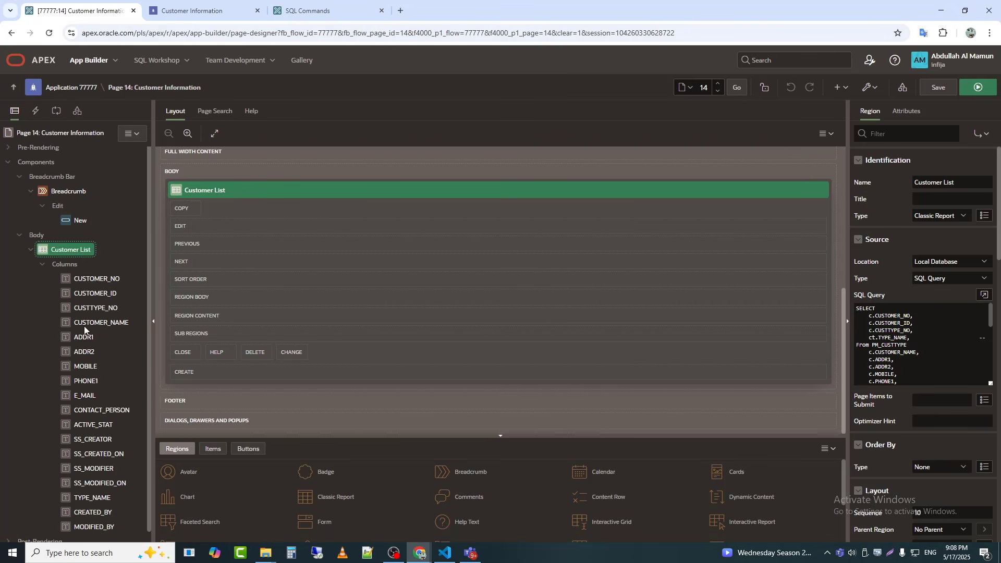
click(104, 280)
click(943, 203)
key(h)
key(Return)
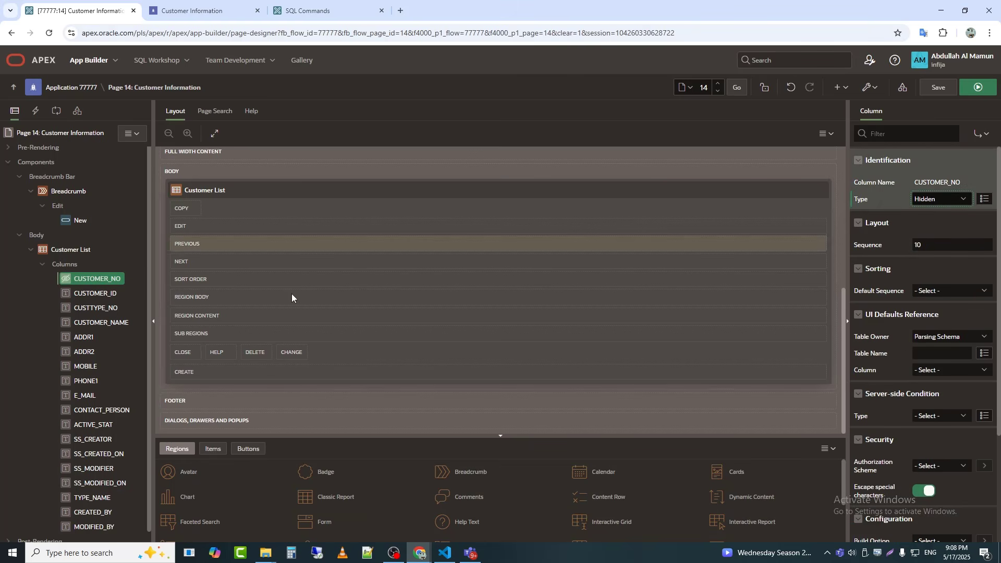
click(108, 310)
click(956, 199)
key(h)
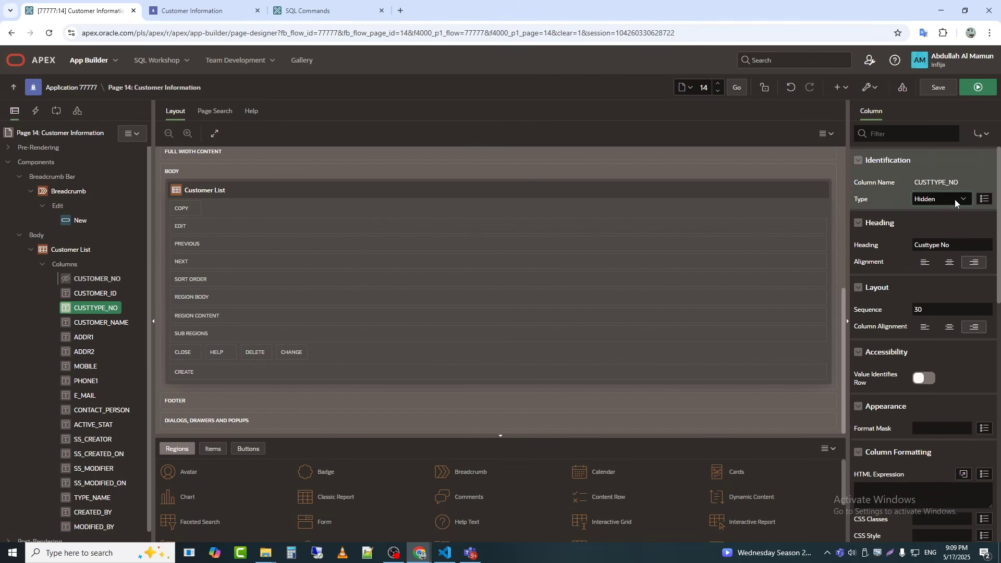
key(Return)
Step: Move the TYPE_NAME column above CUSTOMER_NAME in the Customer List report and set its heading to Type
click(110, 323)
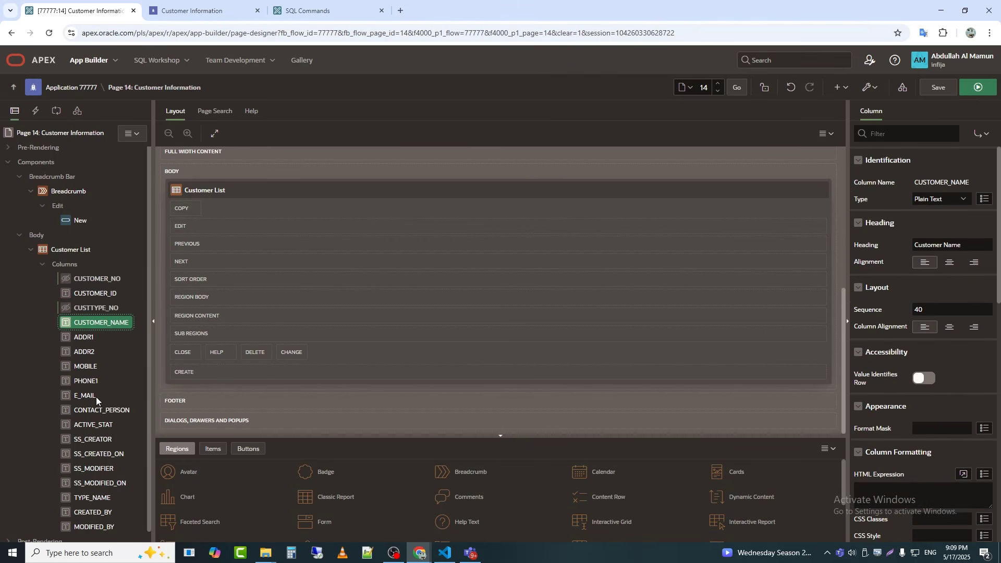
click(162, 5)
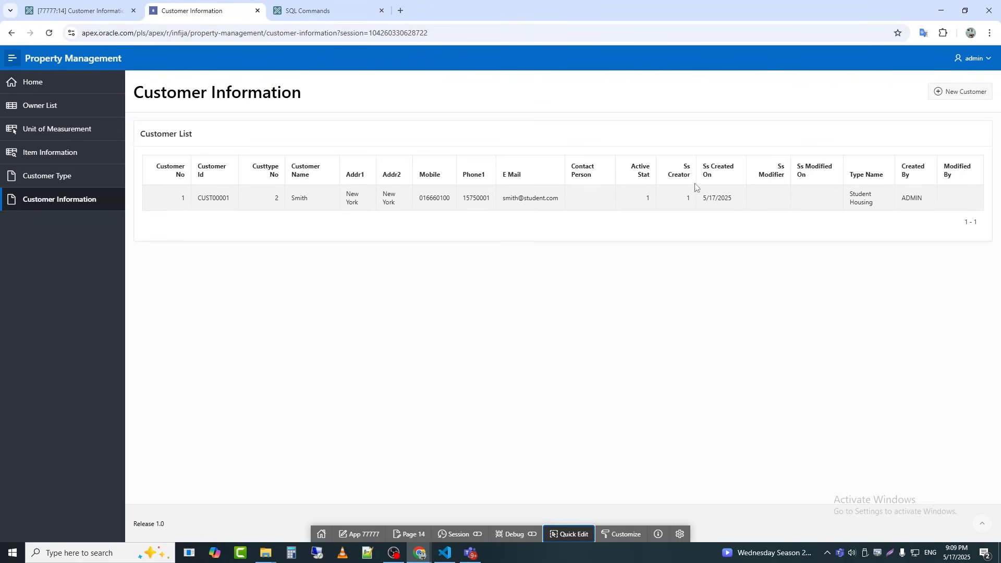
click(92, 3)
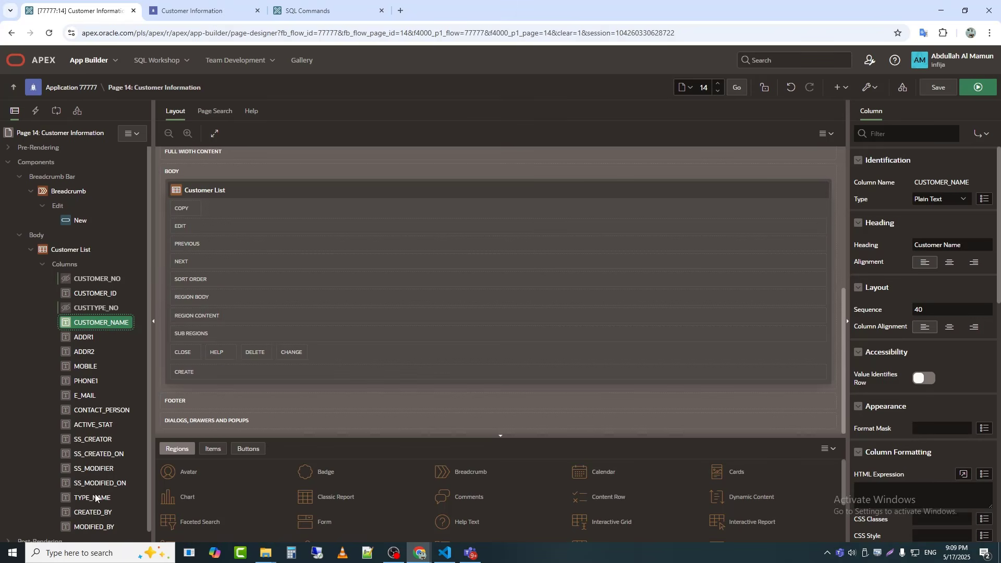
drag(92, 497, 125, 323)
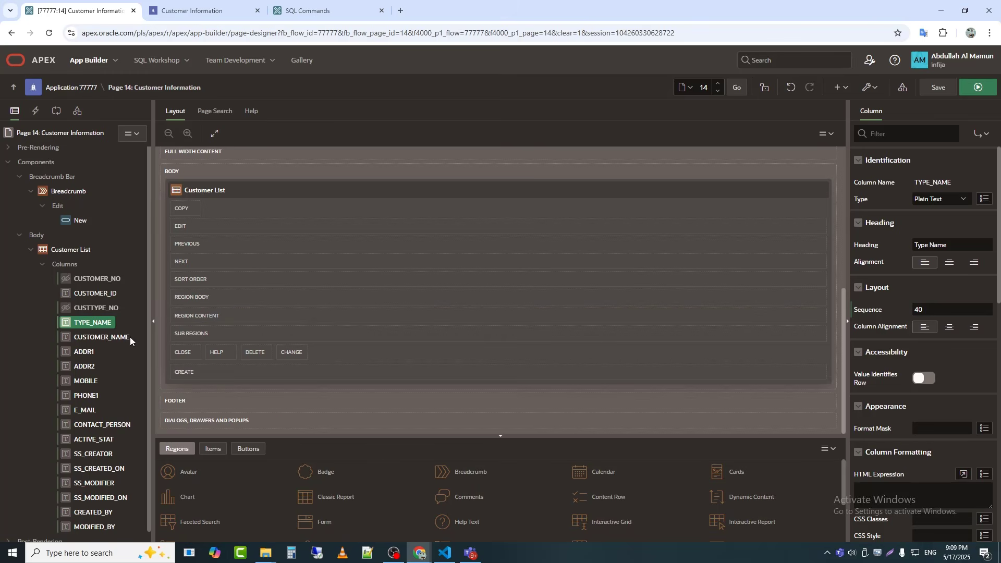
double_click(948, 243)
key(BackSpace)
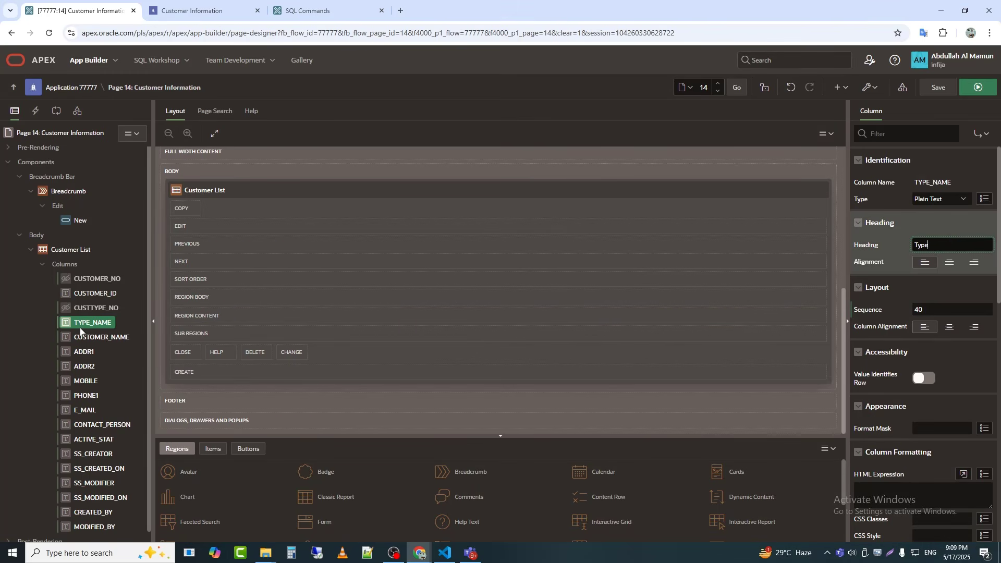
Step: Set the heading of the CUSTOMER_NAME column to Customer and of the ADDR1 column to Present Address
click(84, 337)
double_click(949, 245)
key(BackSpace)
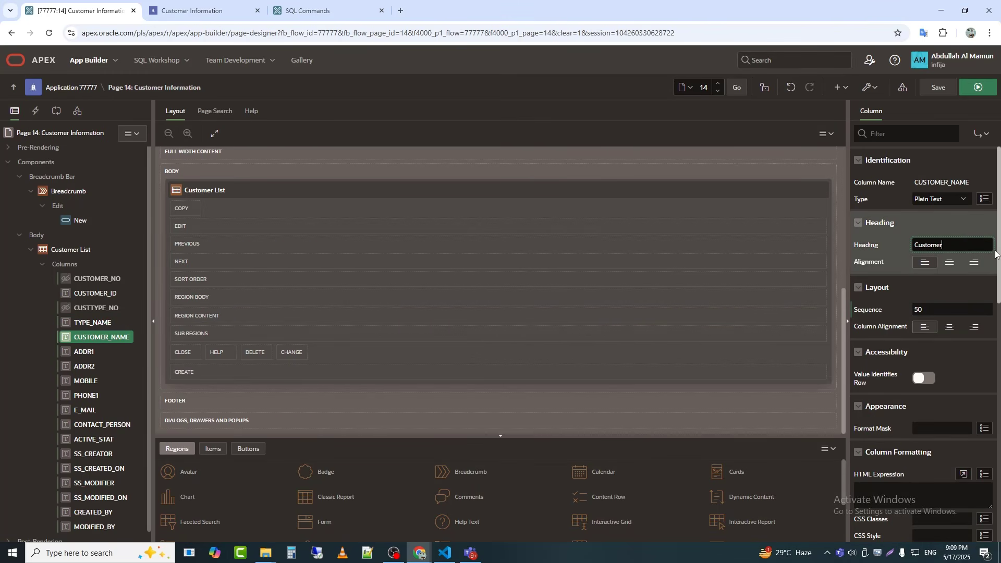
click(84, 352)
double_click(939, 244)
text(pRE)
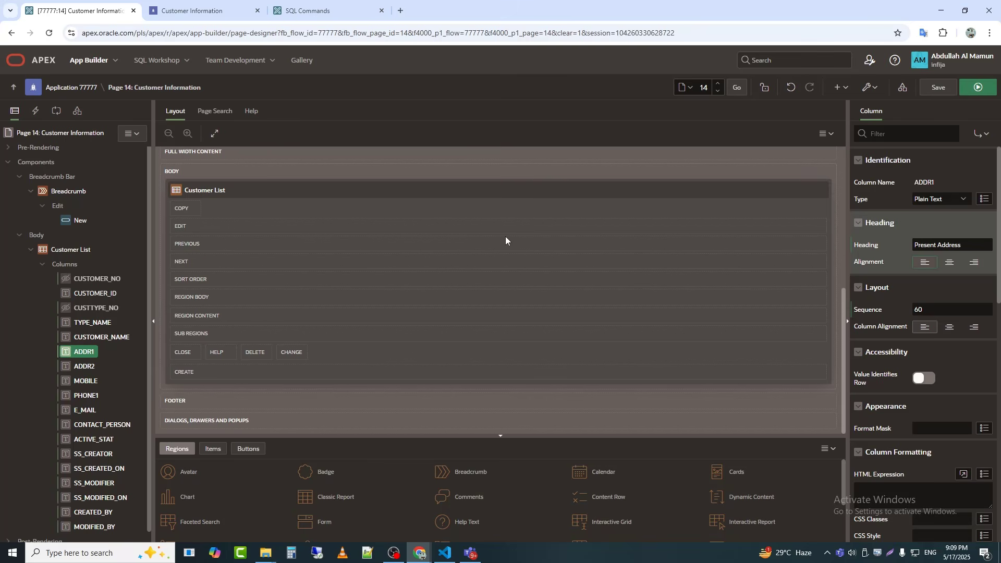
Step: Set the heading of the ADDR2 column to Permanent Address and of the PHONE1 column to Phone
click(85, 366)
double_click(983, 245)
text(Pe)
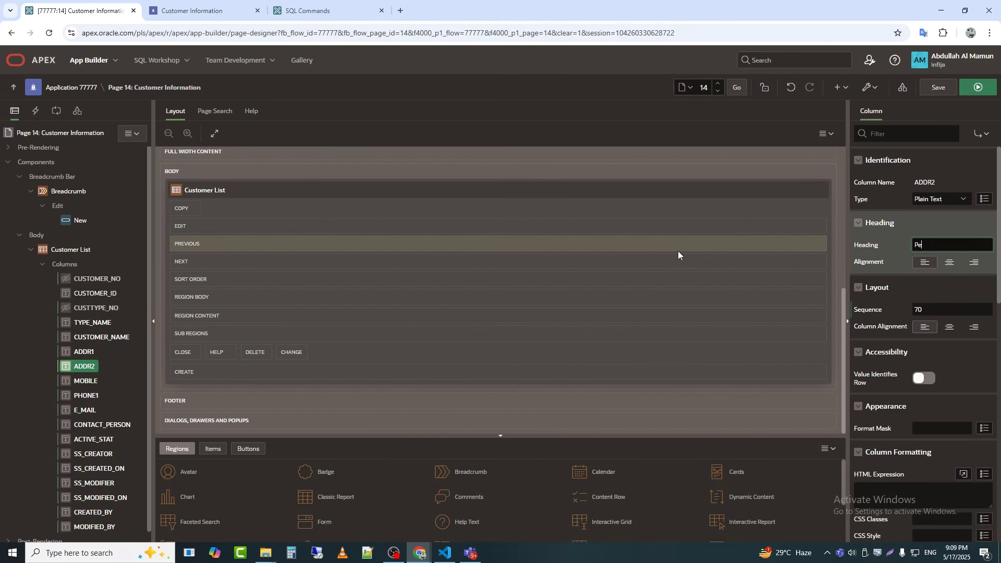
text(rmanent Address)
click(86, 396)
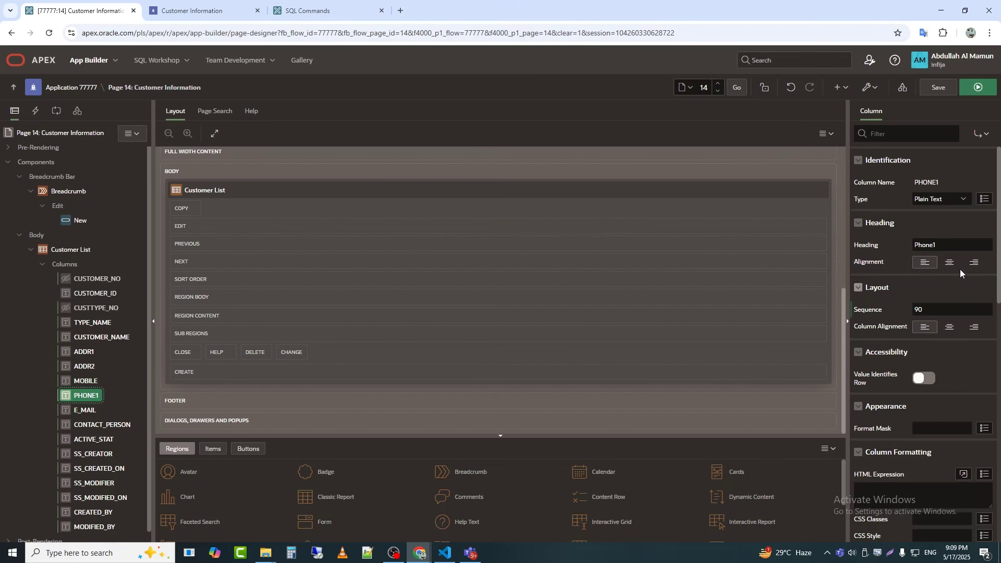
click(960, 245)
key(BackSpace)
click(101, 425)
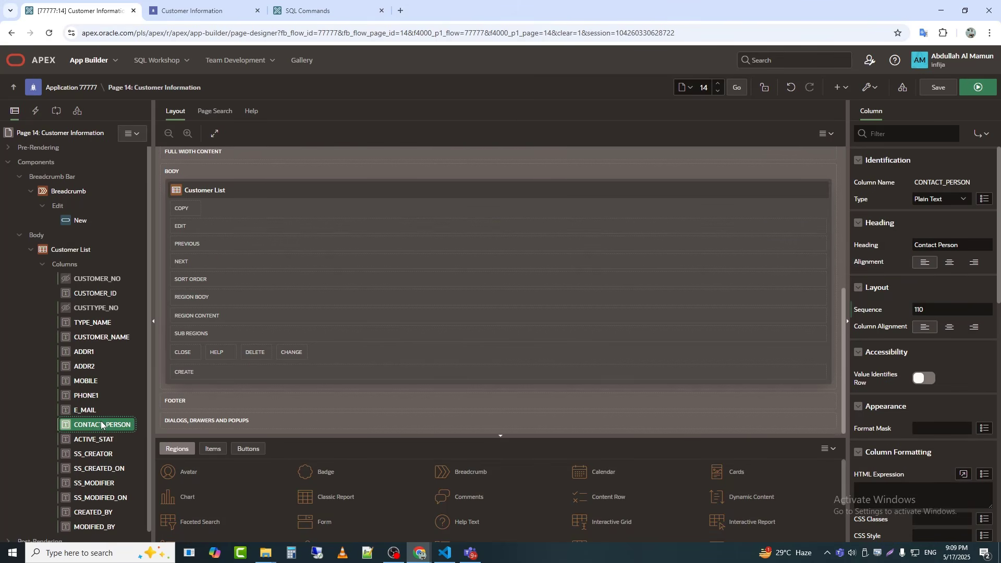
click(94, 439)
click(947, 200)
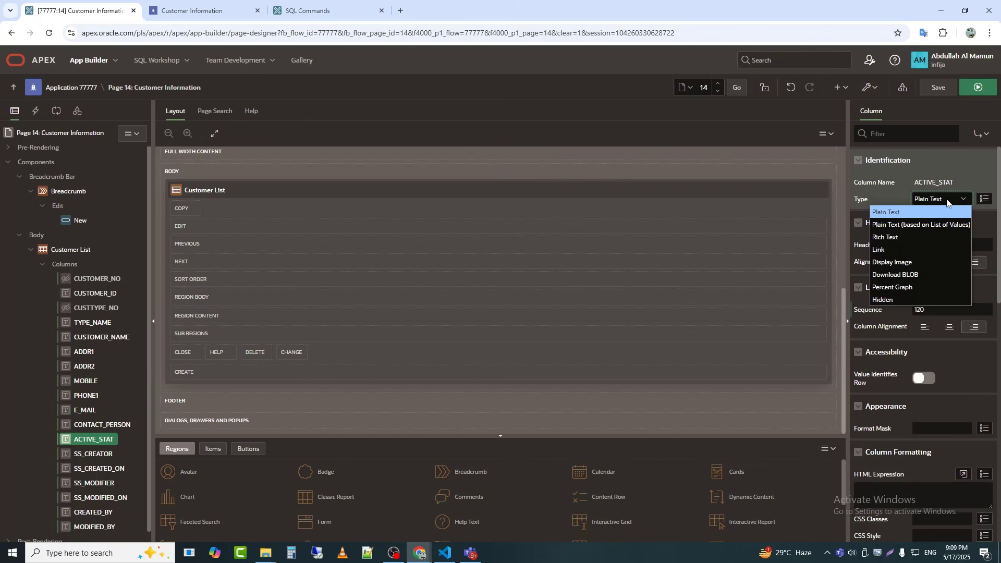
key(Down)
key(Down)
key(Return)
click(946, 199)
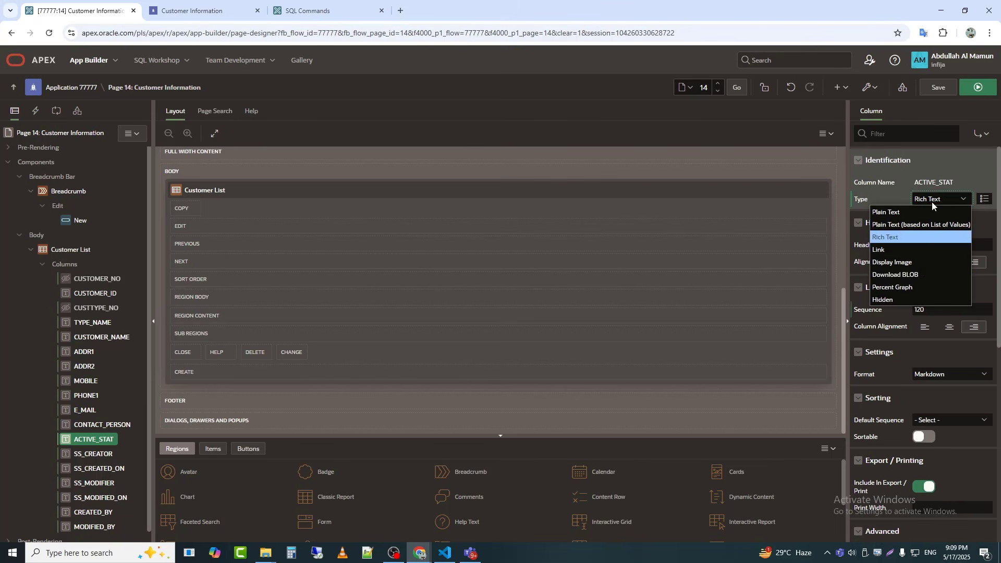
click(933, 212)
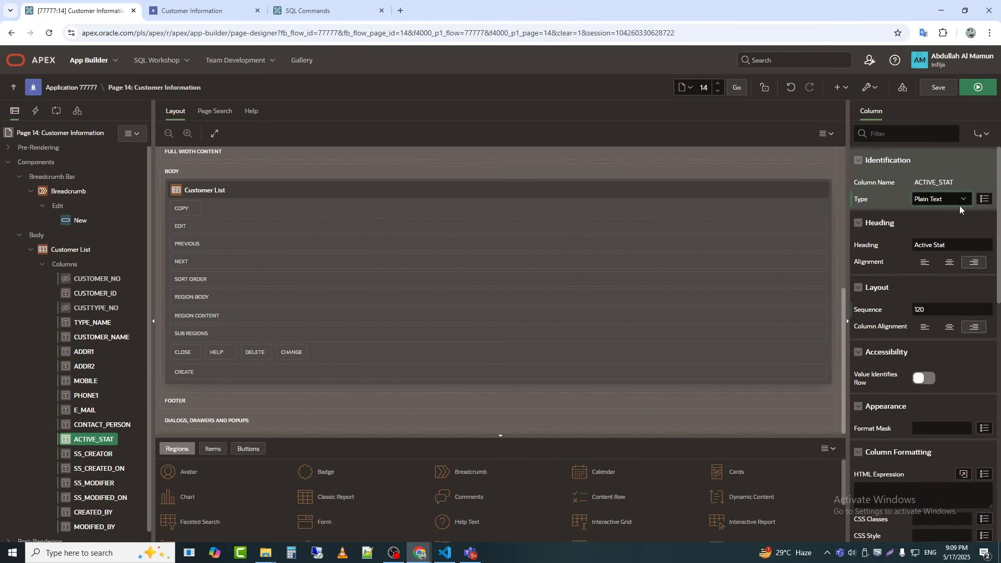
Step: Set the heading of the ACTIVE_STAT column to Status
triple_click(935, 248)
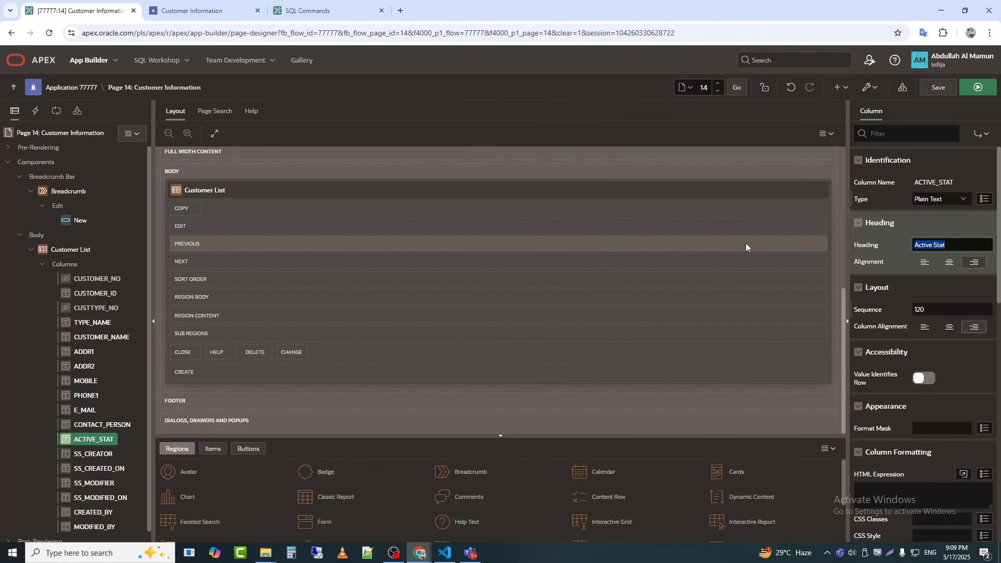
text(Status)
key(Tab)
Step: Set the SS_CREATOR, SS_CREATED_ON, SS_MODIFIER and SS_MODIFIED_ON columns to Hidden together, and save and run the page
click(101, 499)
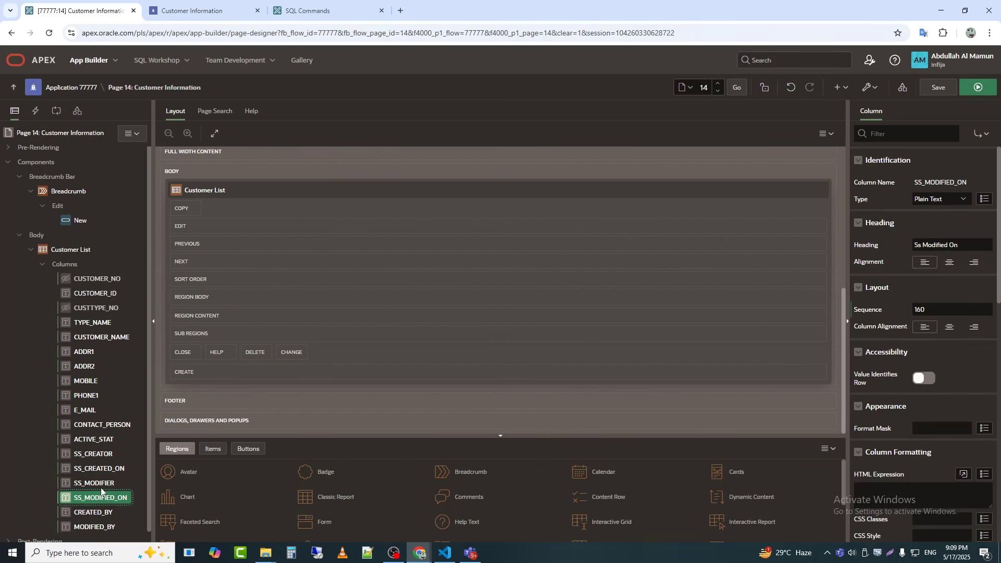
shift+click(98, 455)
click(931, 184)
click(926, 227)
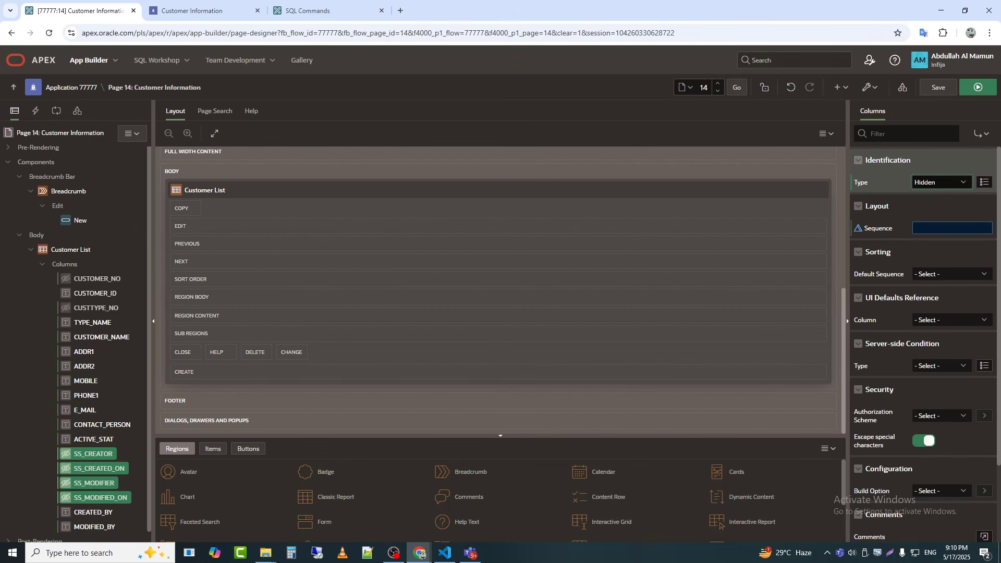
click(978, 88)
click(196, 15)
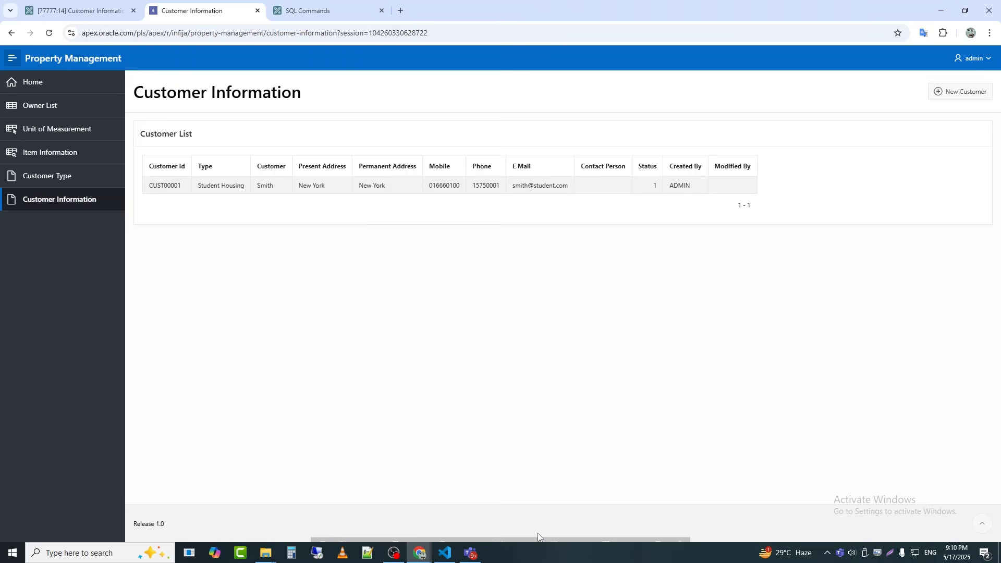
Step: Enable Stretch Report in the template options of the Customer List report's attributes
click(555, 541)
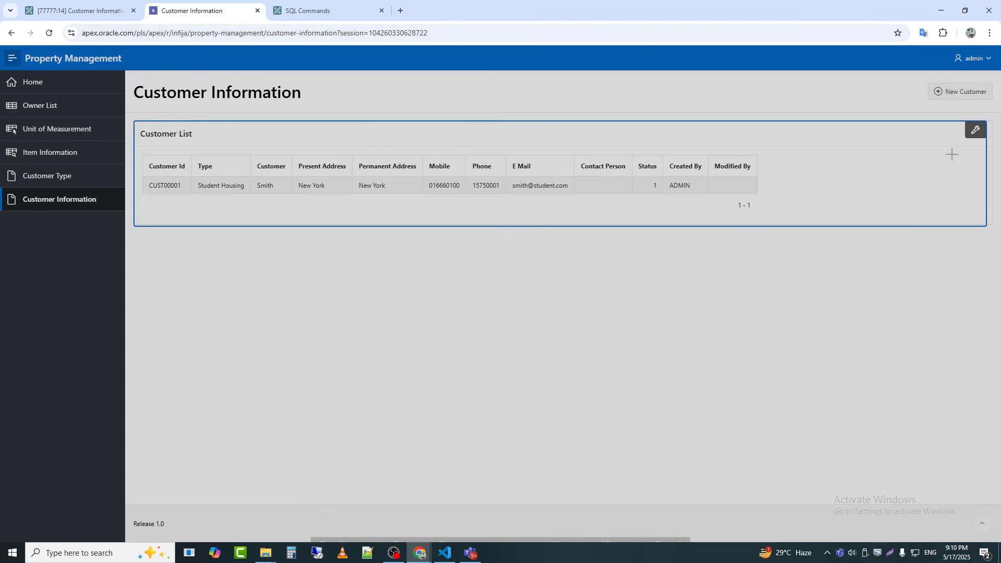
click(977, 132)
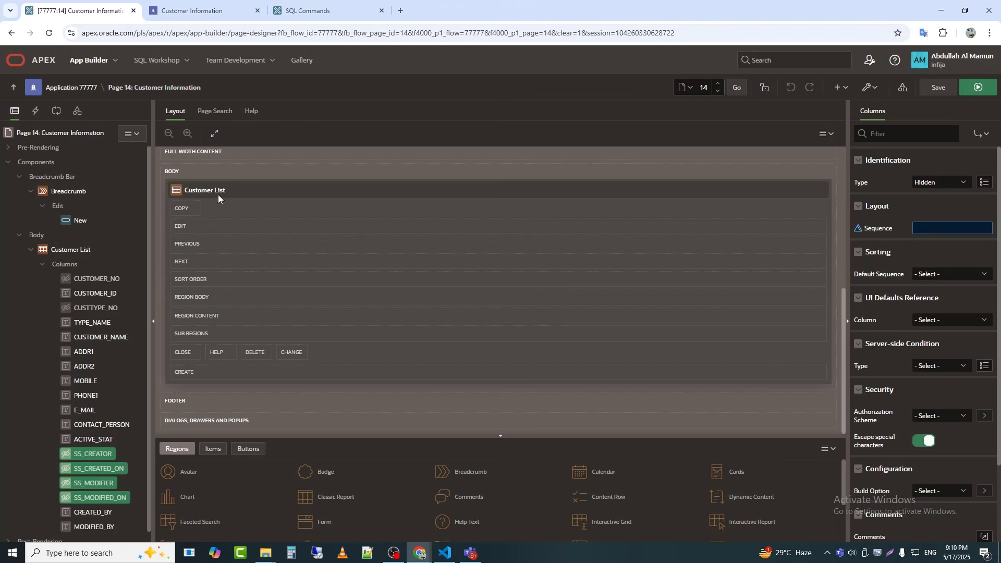
click(66, 254)
click(907, 111)
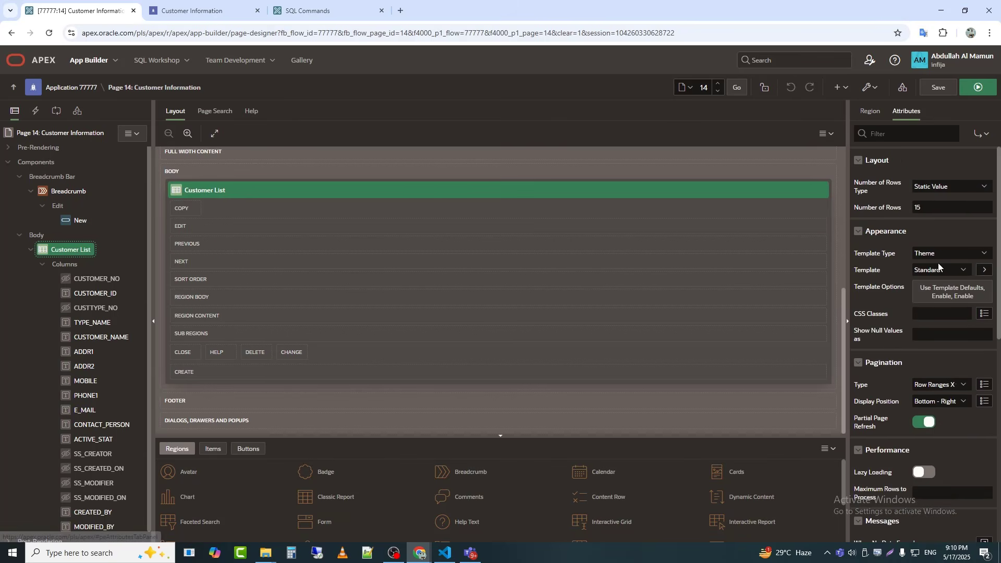
click(944, 291)
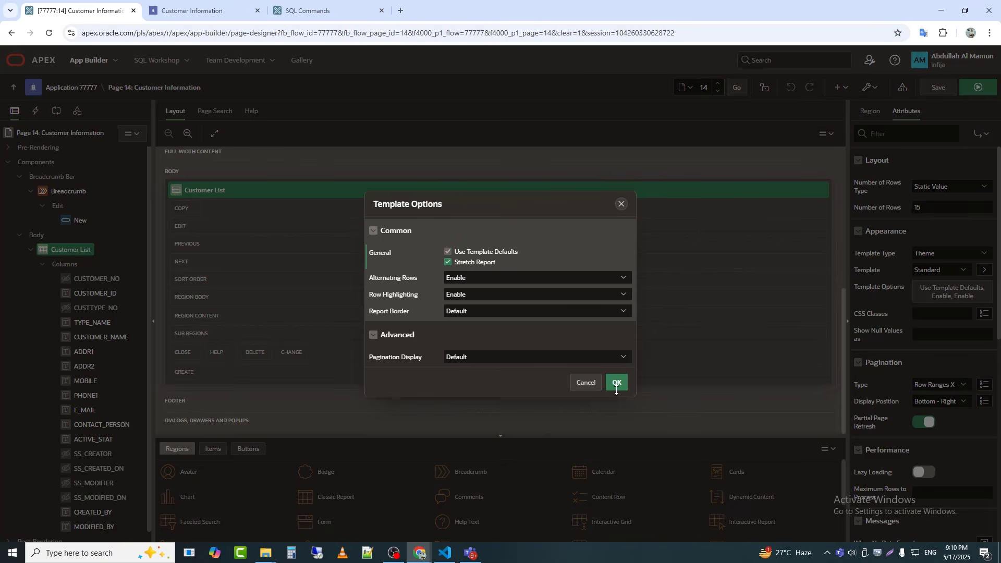
click(616, 384)
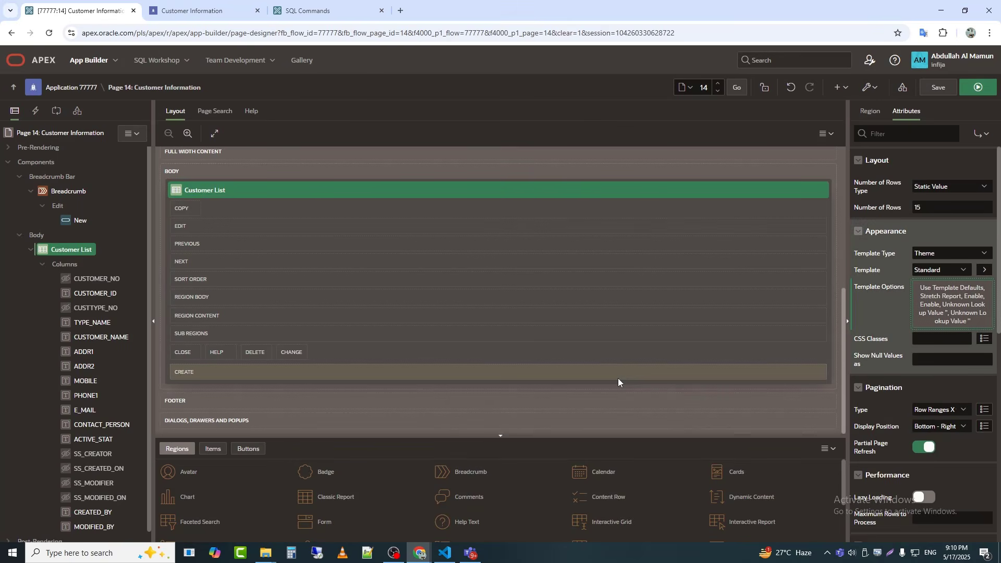
Step: Open the New Customer drawer on the running Customer Information page and close it again
click(189, 4)
click(960, 96)
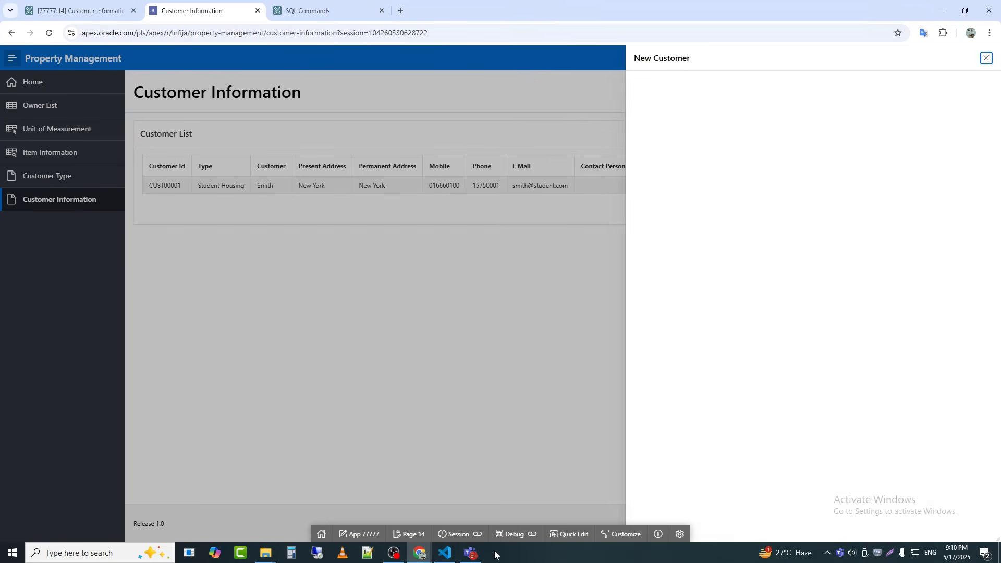
click(986, 58)
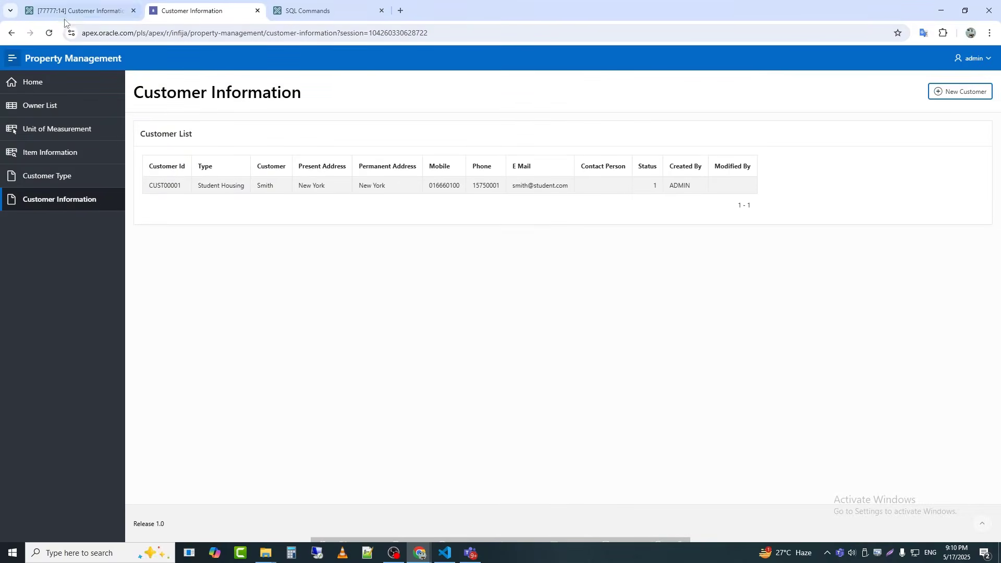
Step: Change the CUSTOMER_ID column of the Customer List report to the Link type and target page 17 of this application
click(68, 12)
click(100, 294)
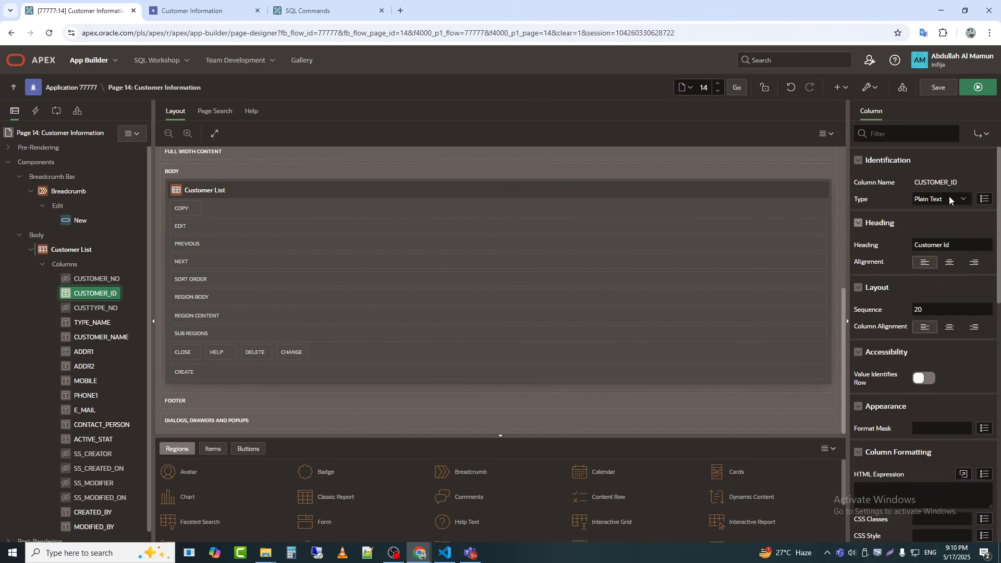
click(949, 198)
click(920, 250)
scroll(939, 272, down, 4)
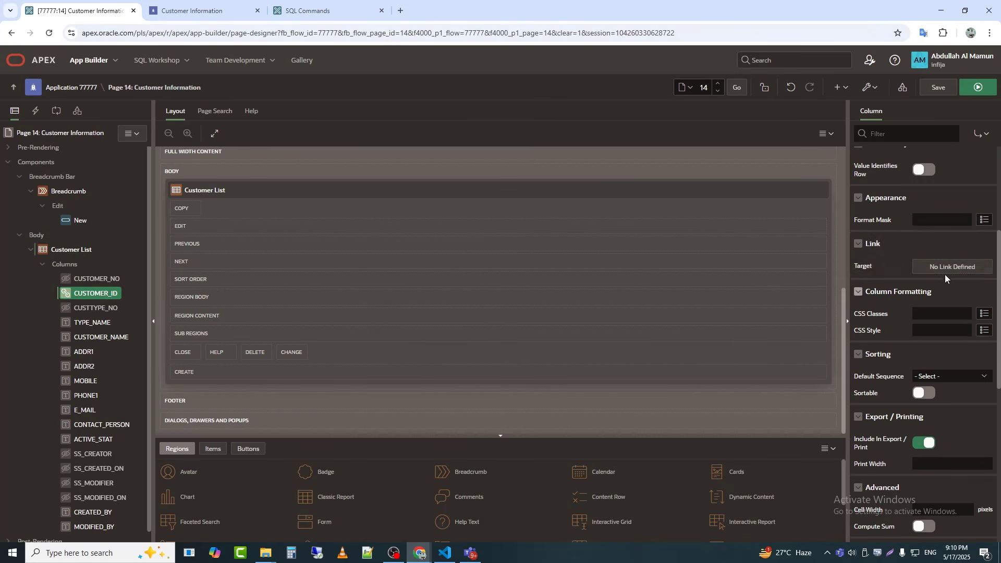
click(949, 267)
click(510, 239)
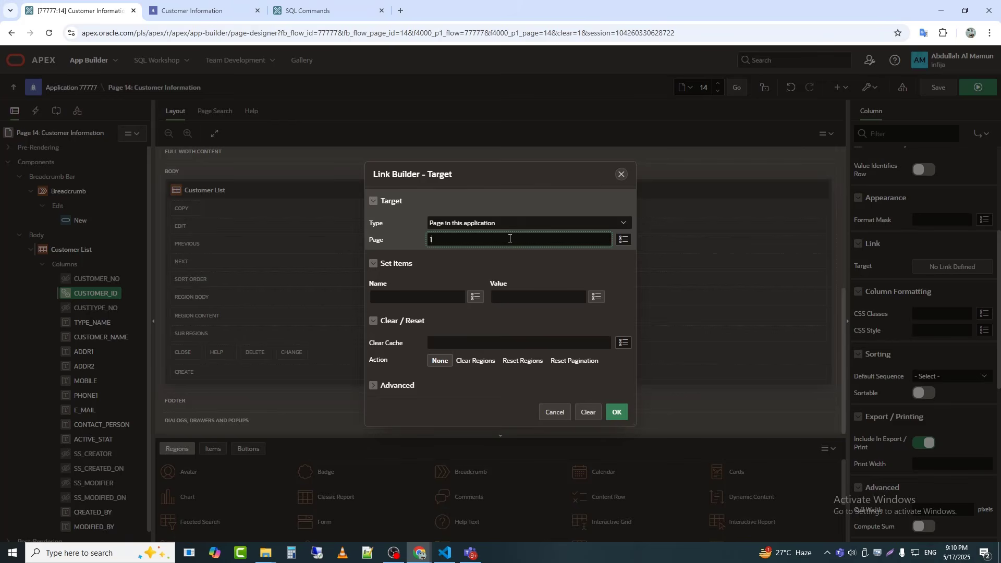
Step: Map P17_CUSTOMER_NO to #CUSTOMER_NO# in the CUSTOMER_ID link target, and save and run the page
click(476, 297)
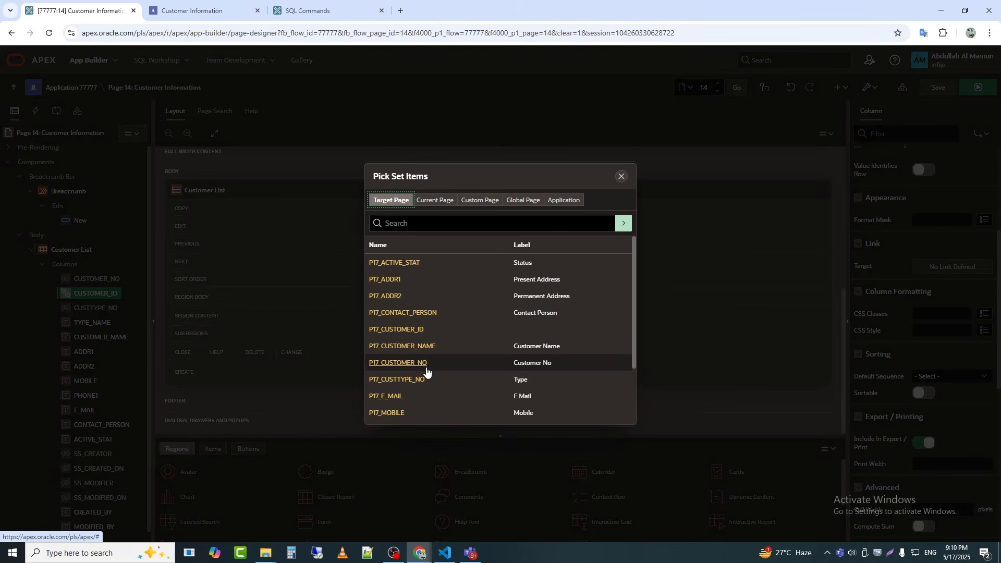
scroll(417, 339, down, 1)
click(412, 312)
click(594, 300)
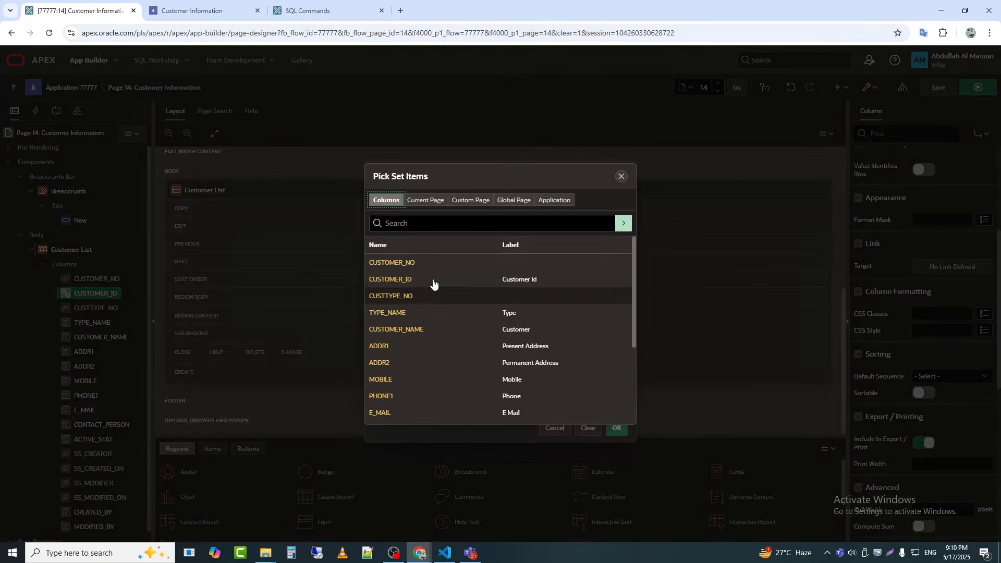
click(404, 265)
click(616, 427)
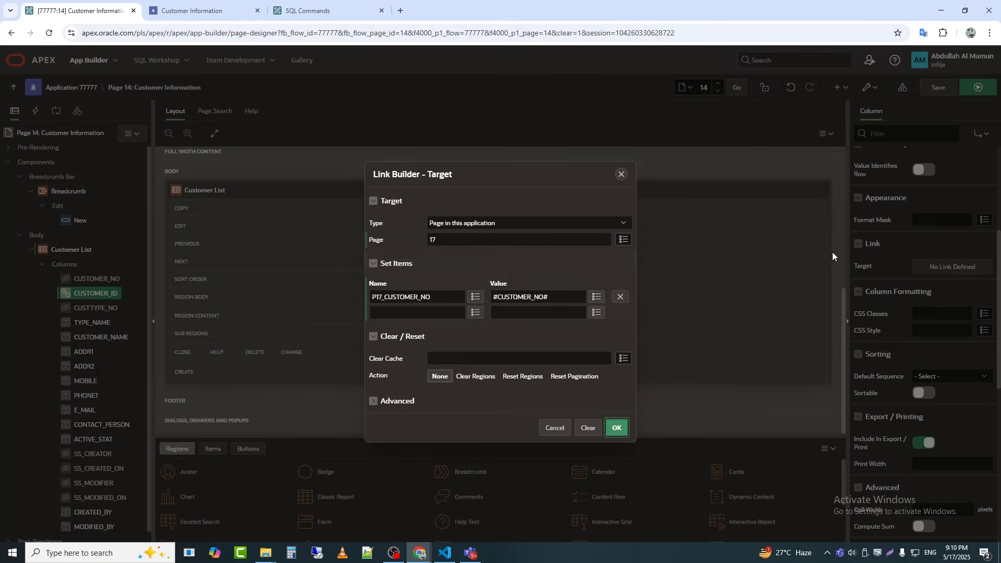
click(978, 87)
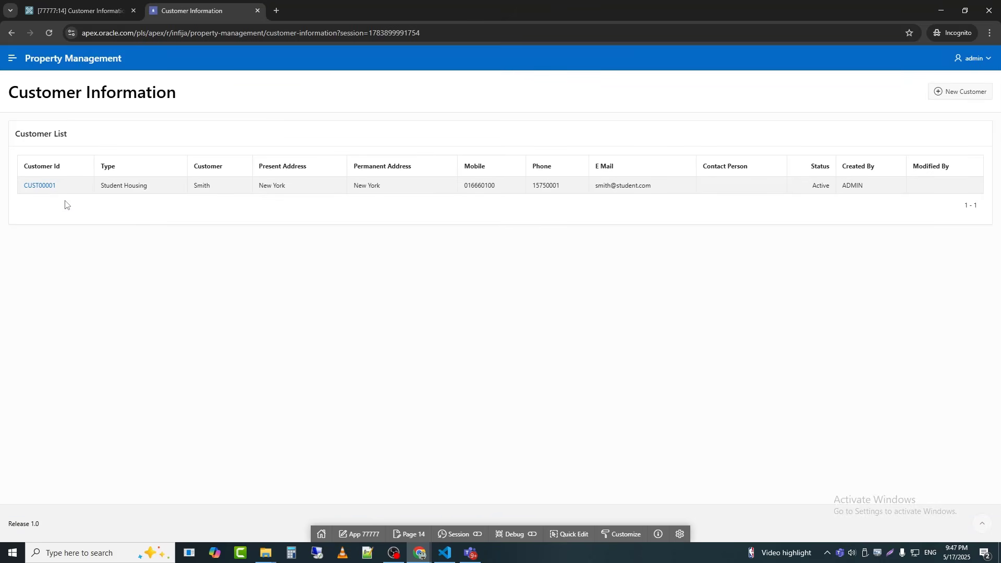
Step: Open the listed customer through its Customer Id link, set the status to Deactive and apply the changes
click(41, 185)
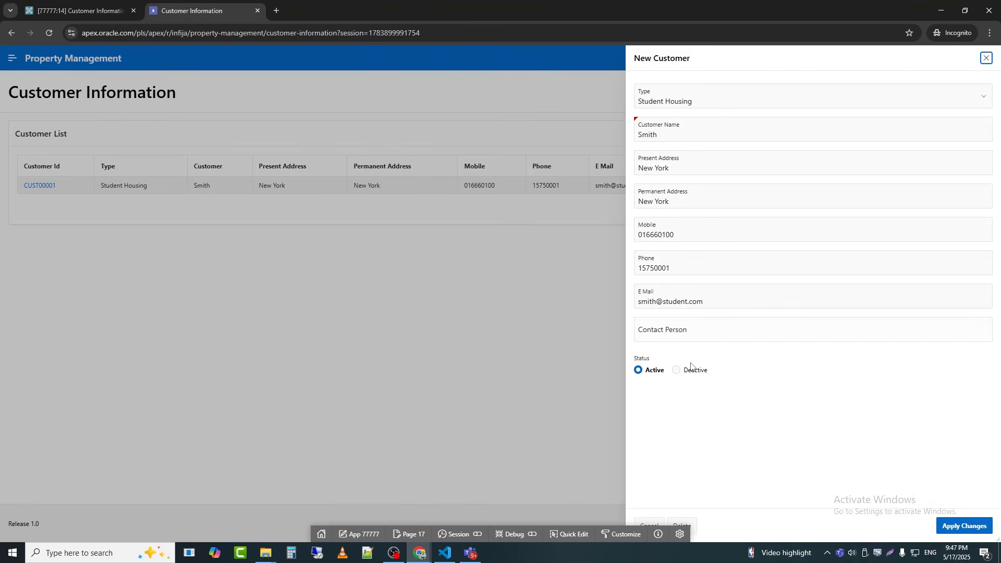
click(707, 375)
click(963, 527)
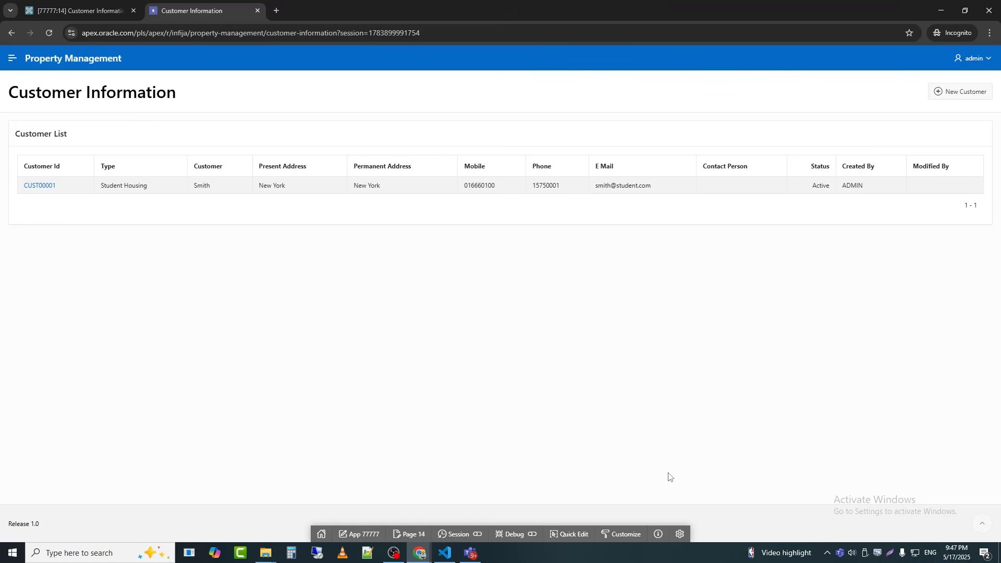
Step: Jump to the Customer List region in Page Designer and create a dynamic action named Refresh Customer on it, choosing its triggering event
click(569, 535)
click(474, 214)
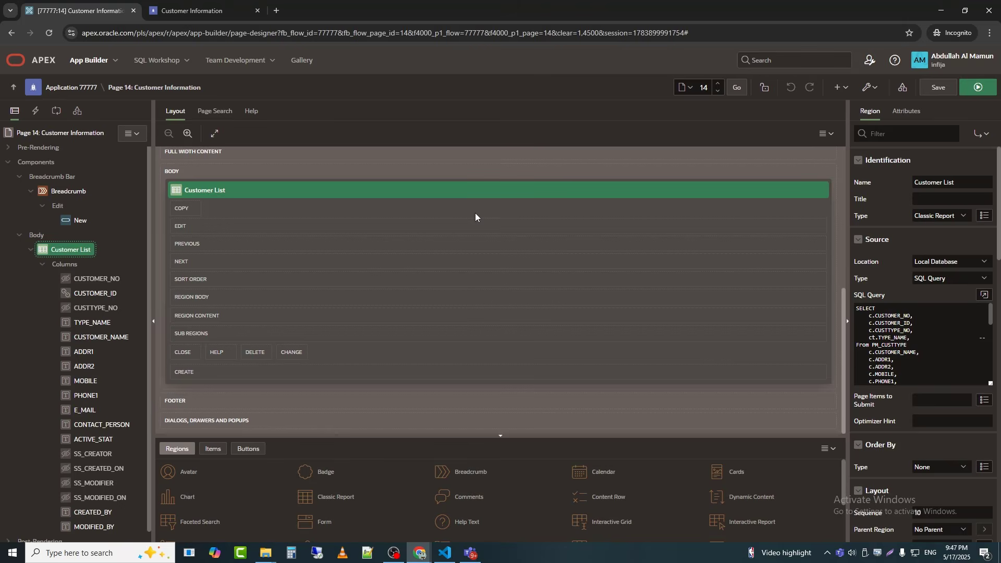
right_click(78, 252)
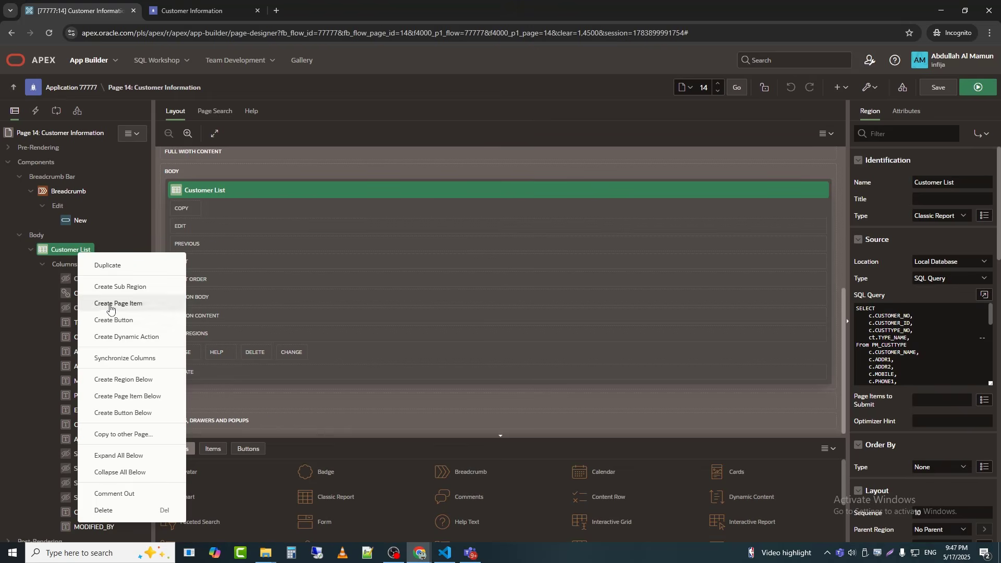
click(144, 340)
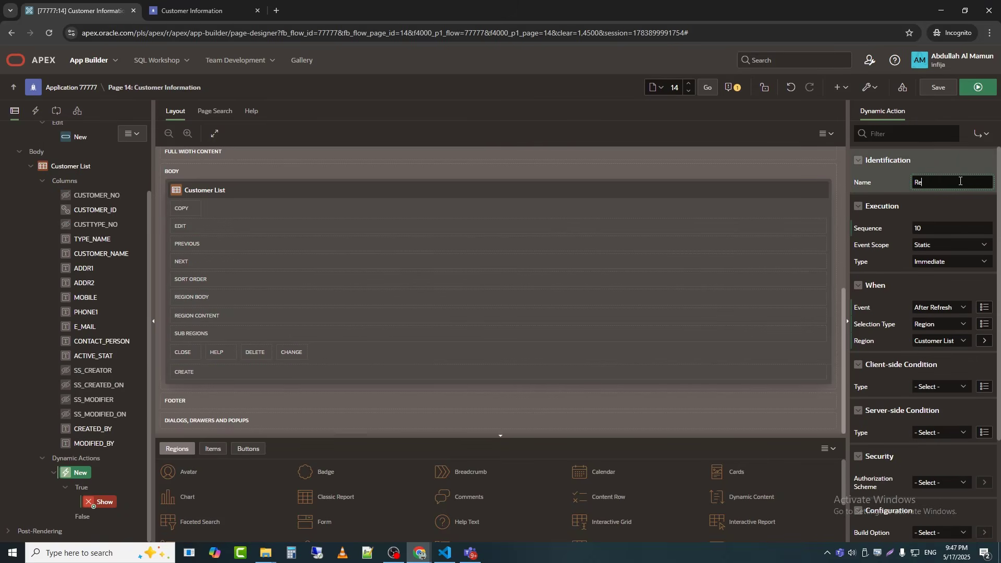
text(Refresh Customer)
key(Tab)
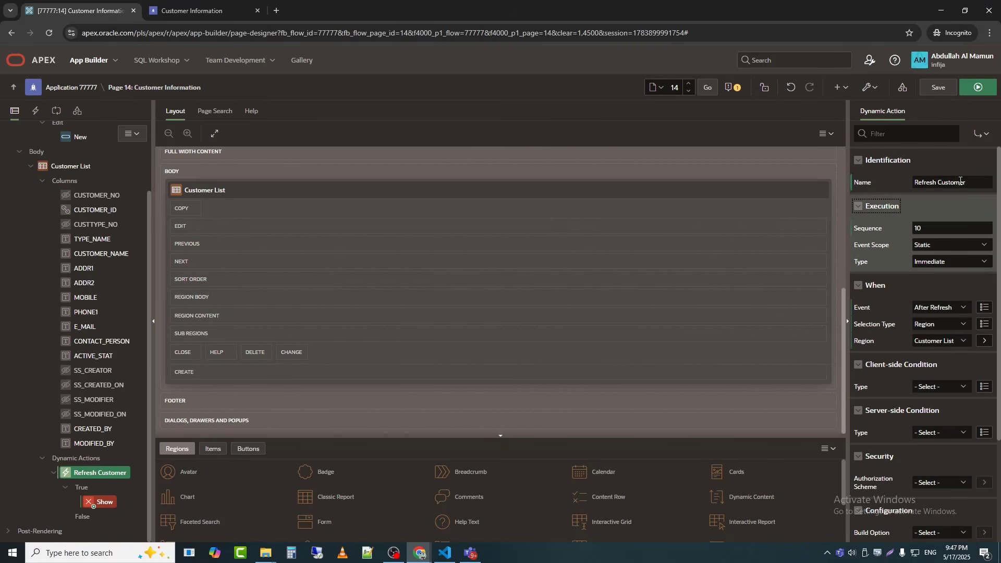
click(950, 307)
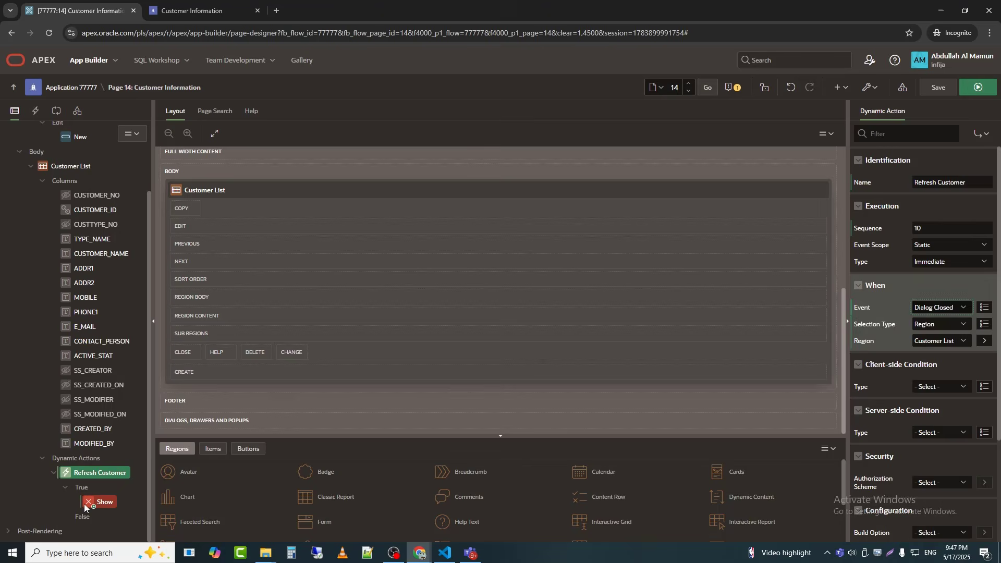
Step: Change the True action of Refresh Customer to Refresh, with the Customer List region as its affected element
click(85, 505)
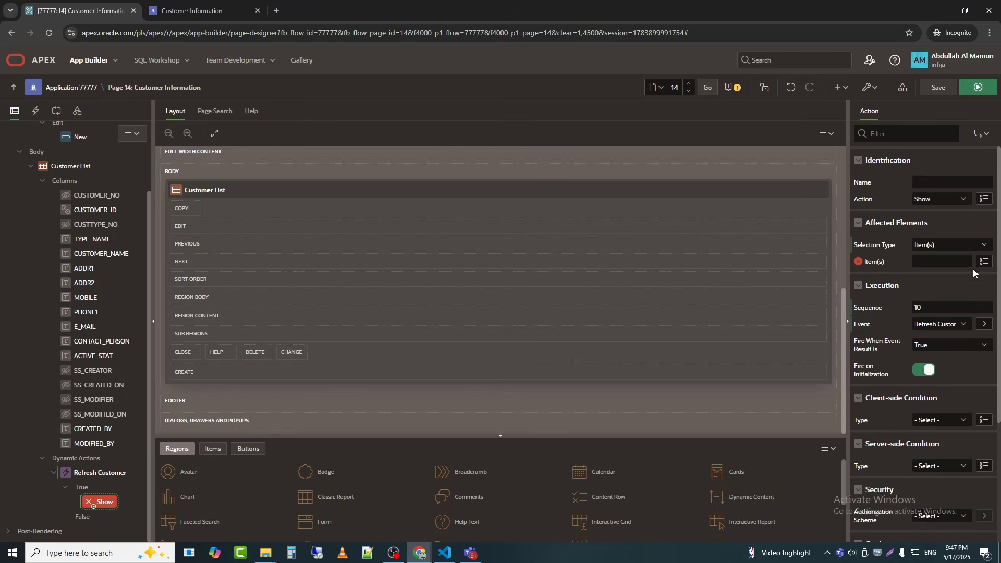
click(945, 200)
text(ref)
key(Return)
click(940, 298)
text(resh)
key(Return)
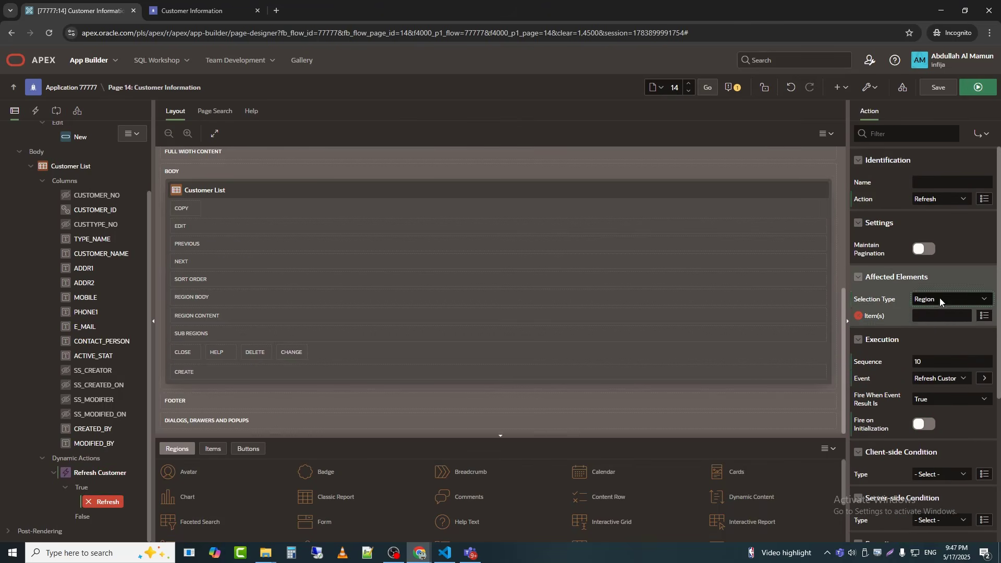
click(941, 316)
click(935, 355)
Step: Create a Dialog Closed dynamic action named Refresh on the New button of the breadcrumb
scroll(23, 227, up, 1)
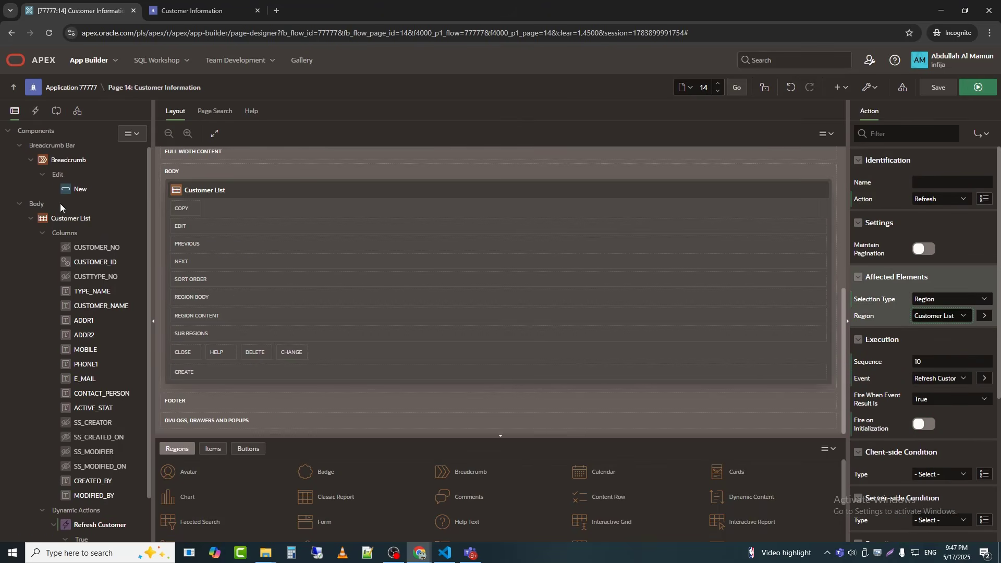
click(74, 191)
right_click(74, 192)
click(125, 225)
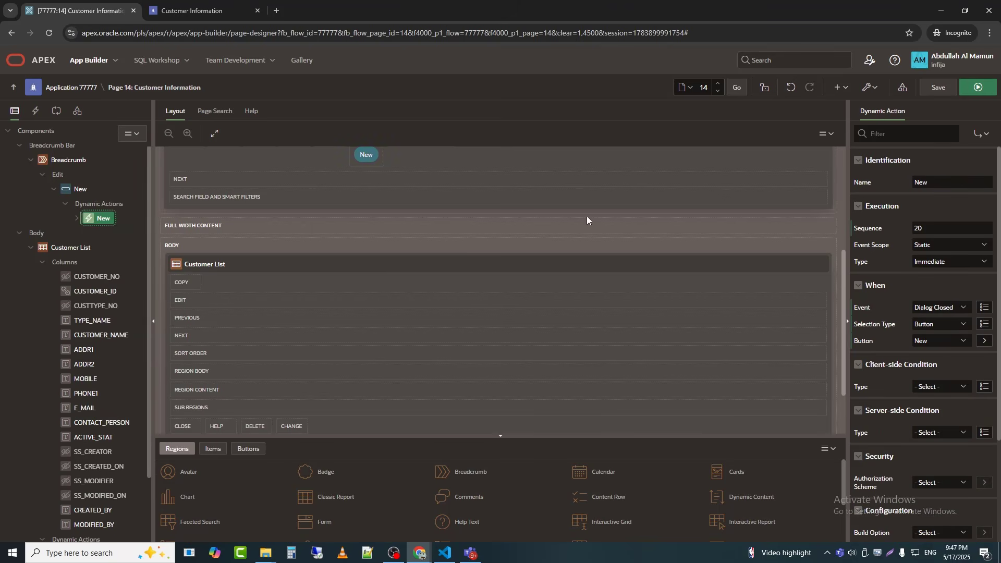
double_click(960, 178)
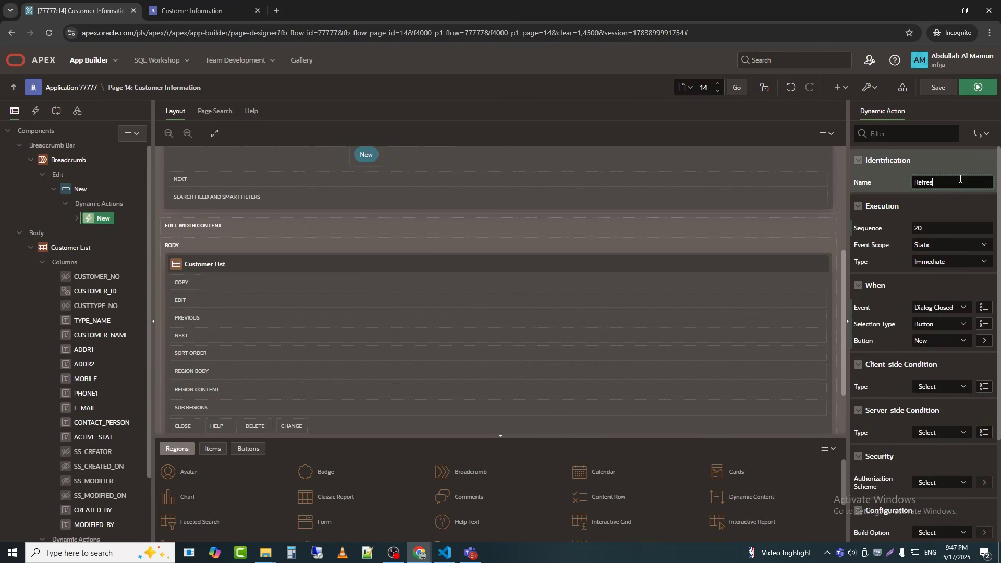
click(78, 218)
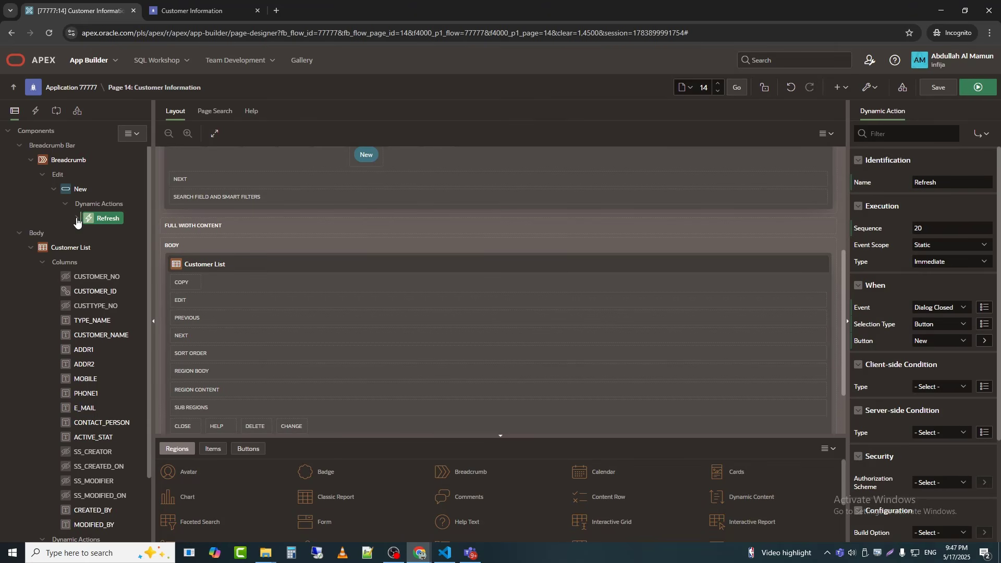
Step: Point the True Refresh action of the New button's dynamic action at the Customer List region, and save and run the page
click(77, 218)
click(123, 247)
click(956, 319)
click(935, 341)
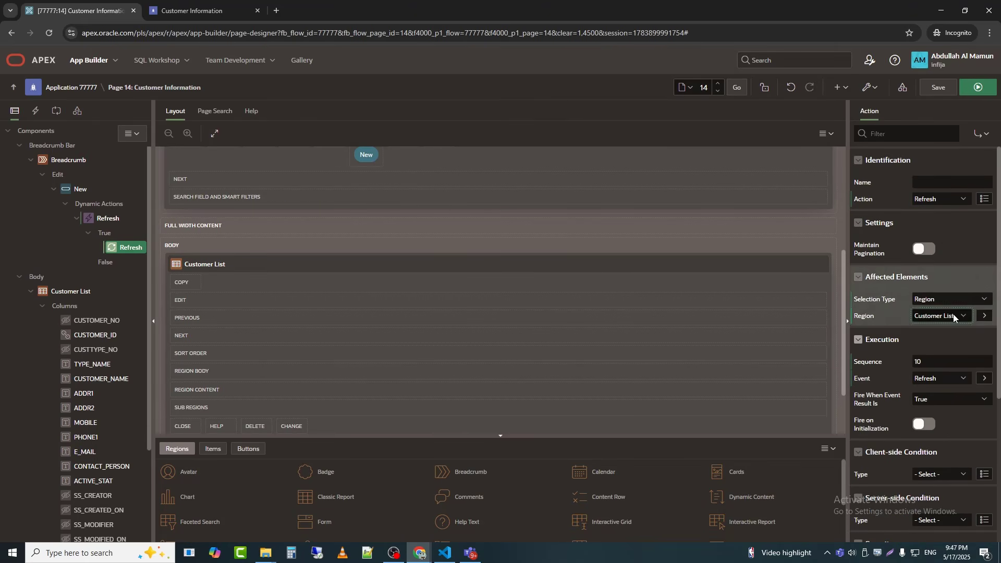
click(979, 87)
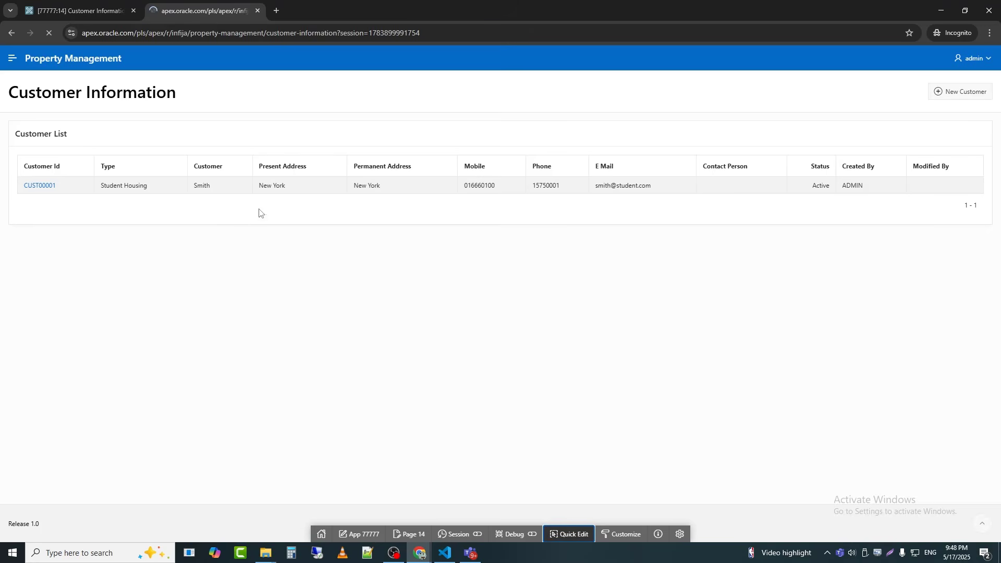
Step: Reopen the listed customer through its Customer Id link, set the status to Active and apply the changes
click(33, 187)
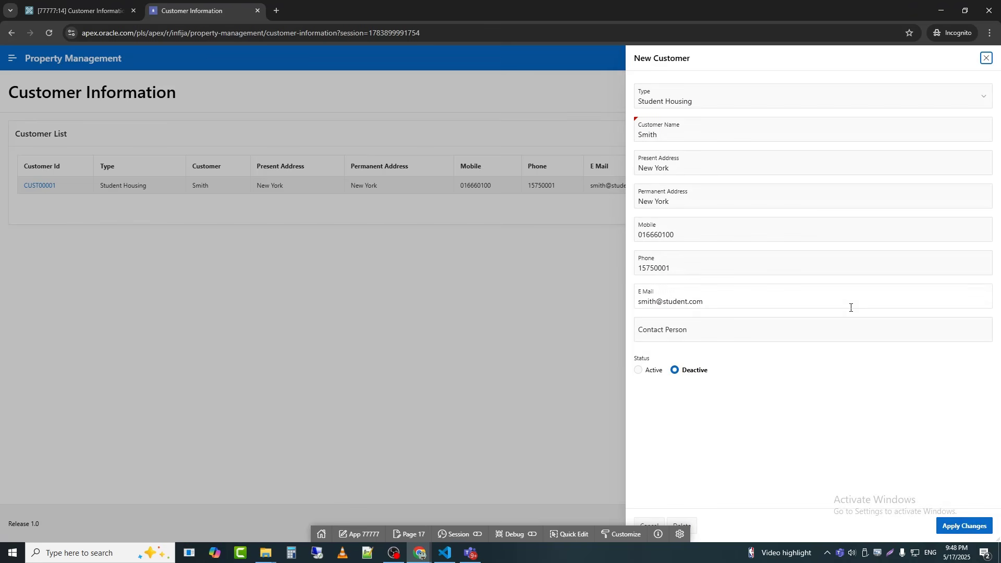
click(648, 372)
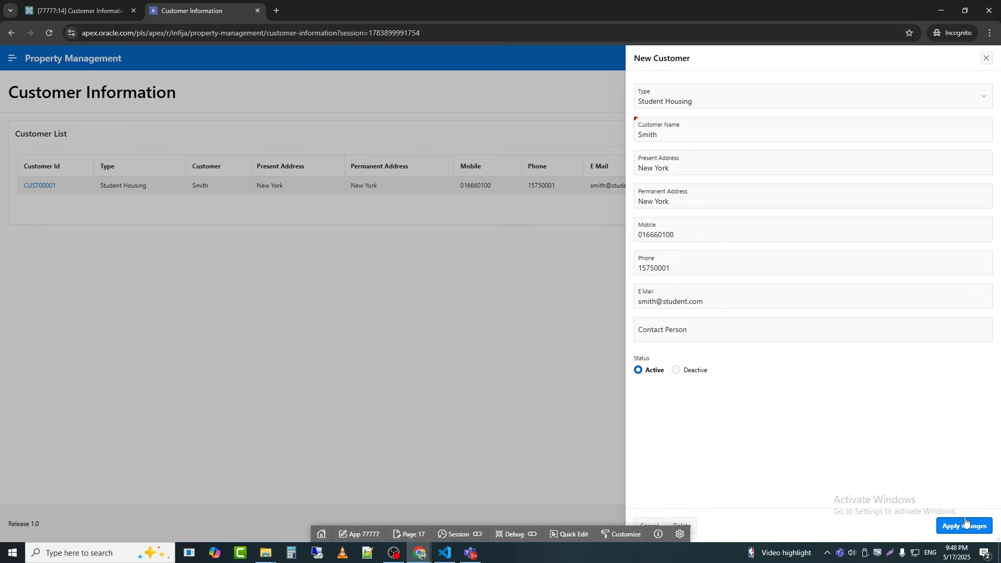
click(964, 526)
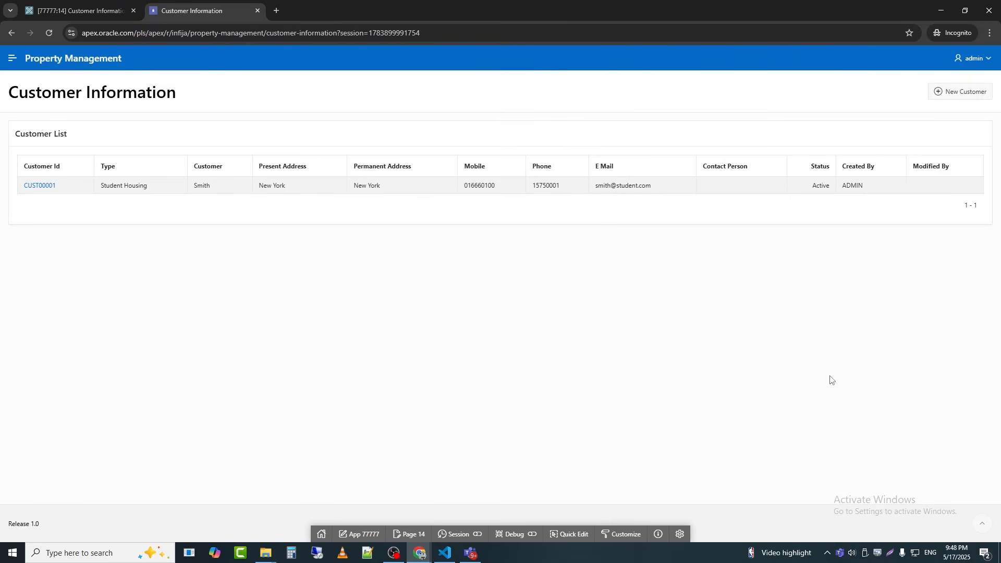
Step: Open the New Customer drawer for another customer entry
click(961, 93)
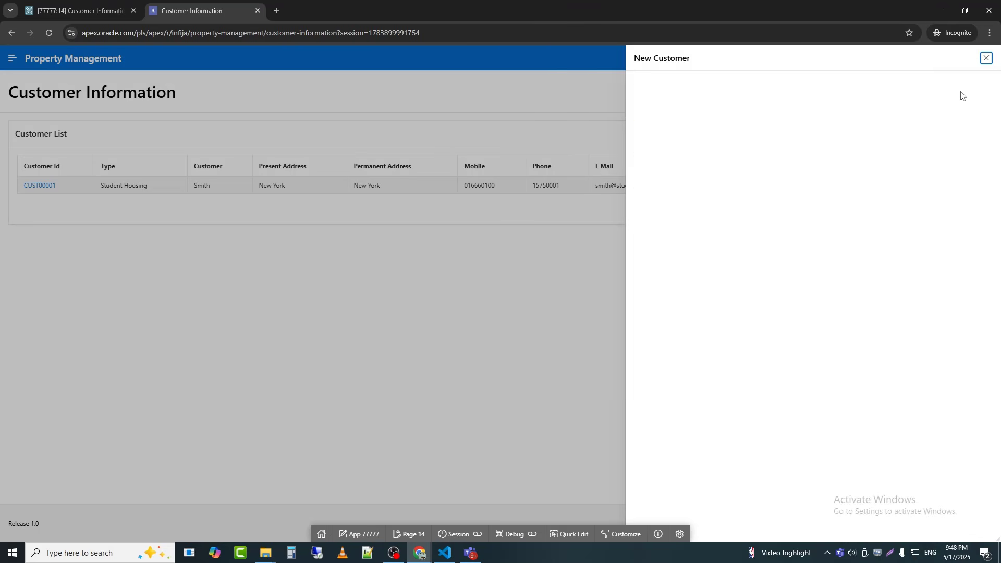